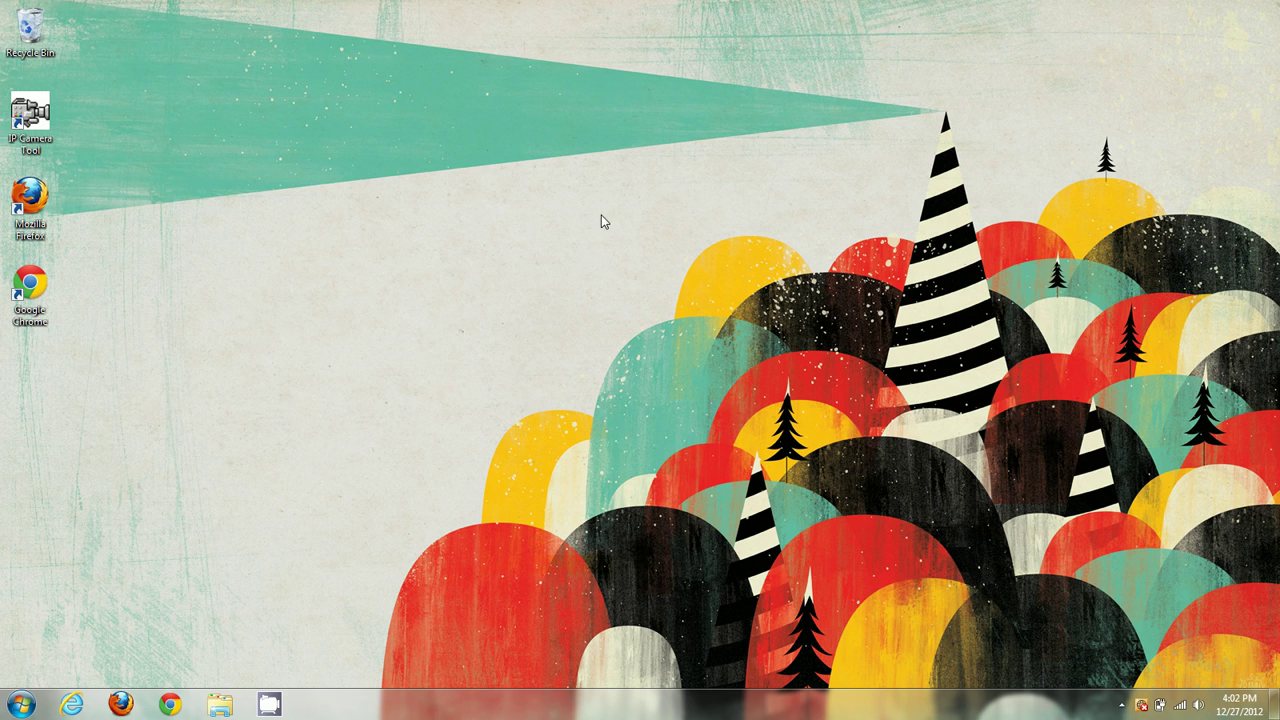
# Check which wireless network the computer is connected to, then close the network list
pyautogui.click(1180, 705)
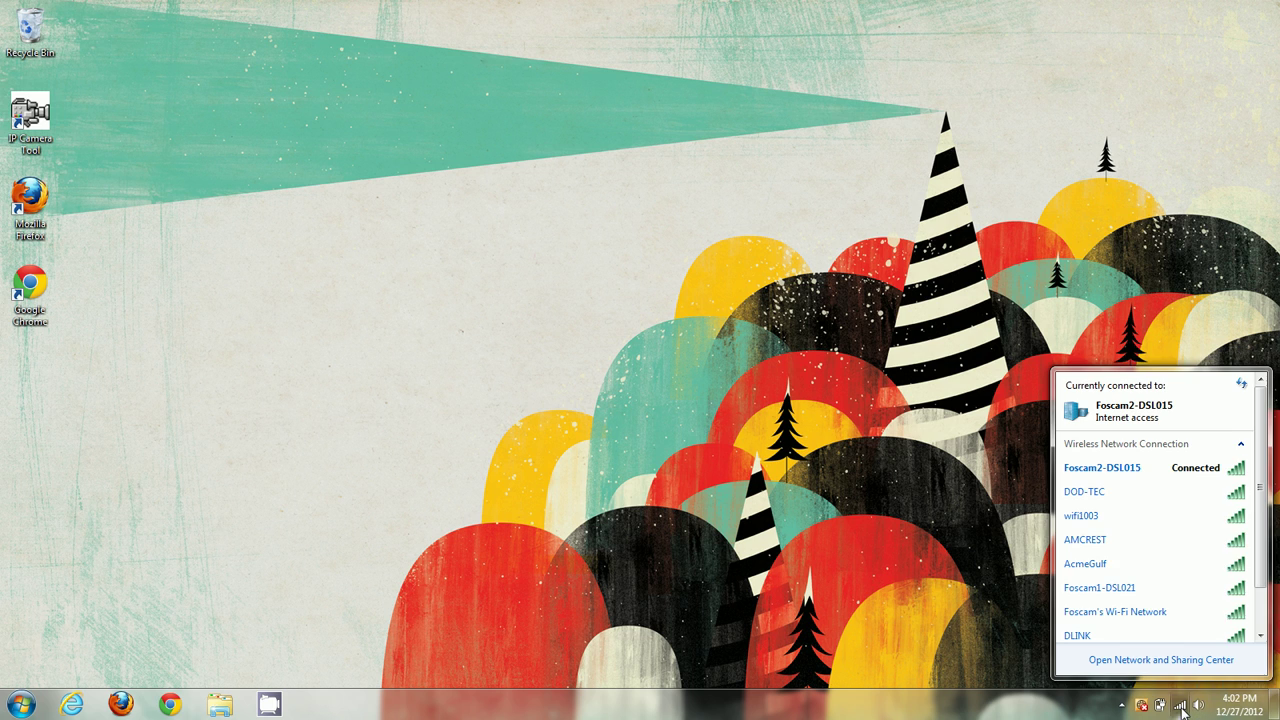
pyautogui.moveTo(1110, 476)
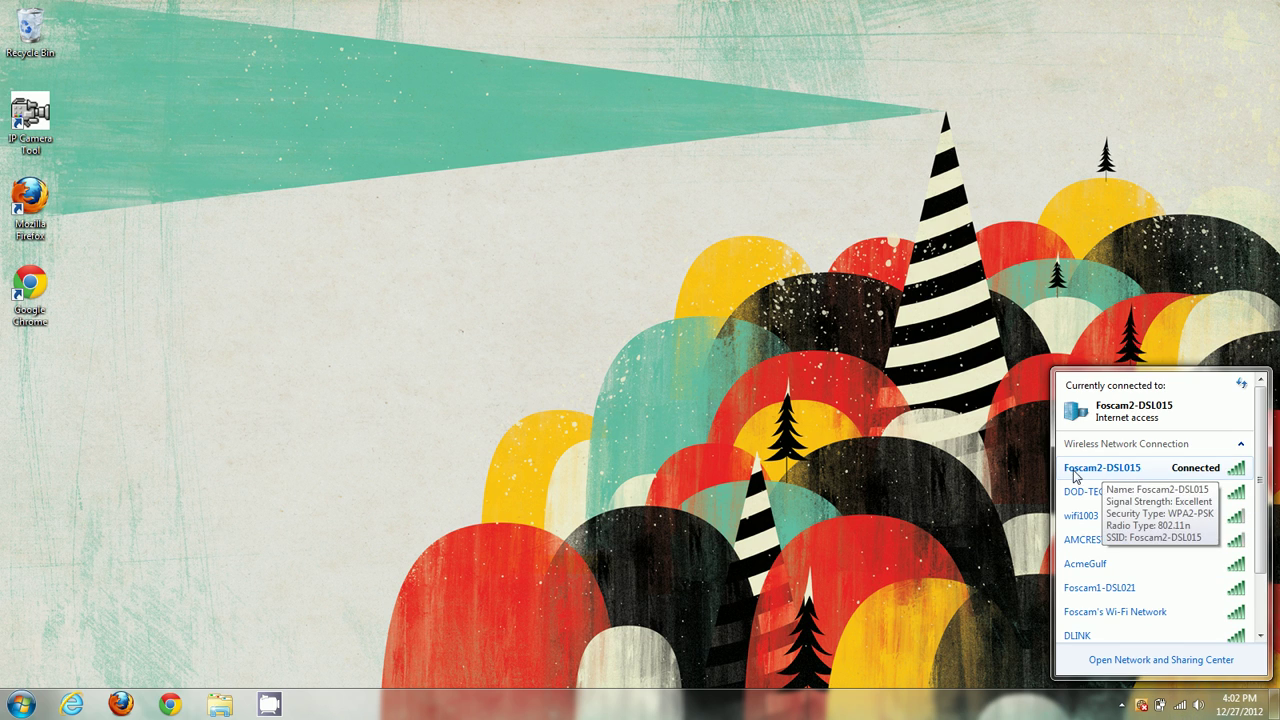
pyautogui.click(643, 338)
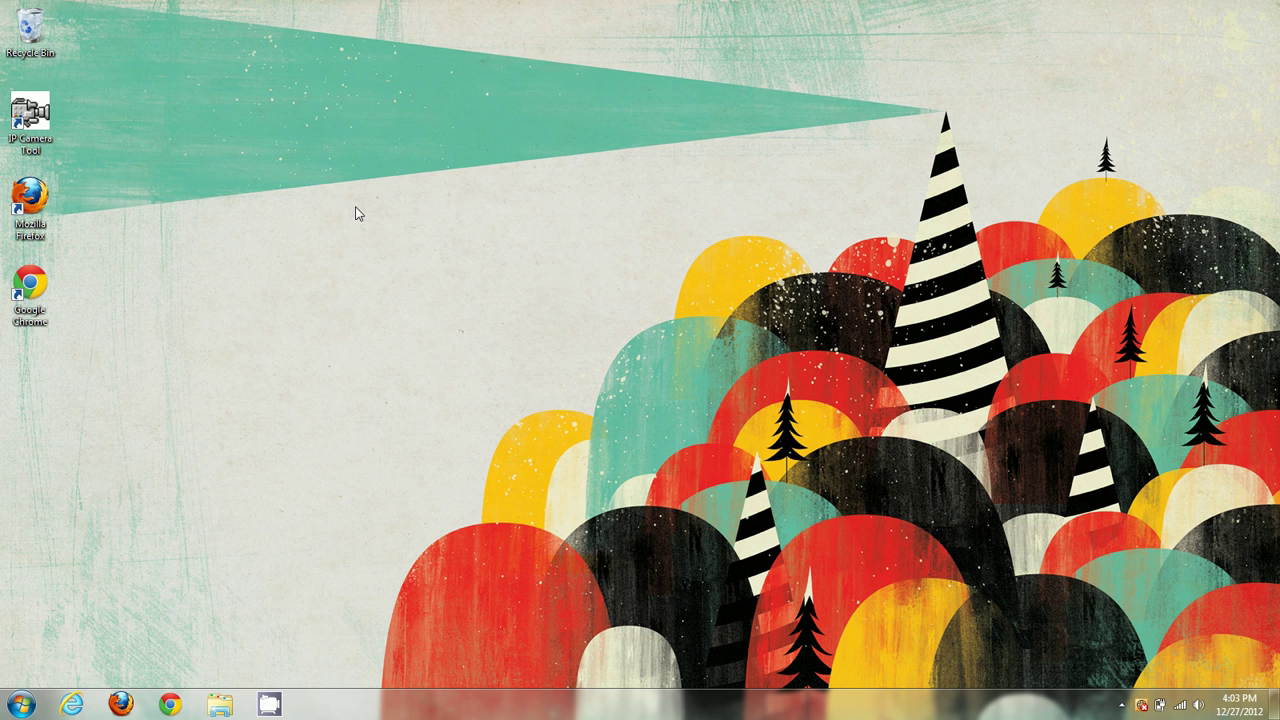
# Launch IP Camera Tool and open the network configuration of the anonymous camera
pyautogui.click(30, 118)
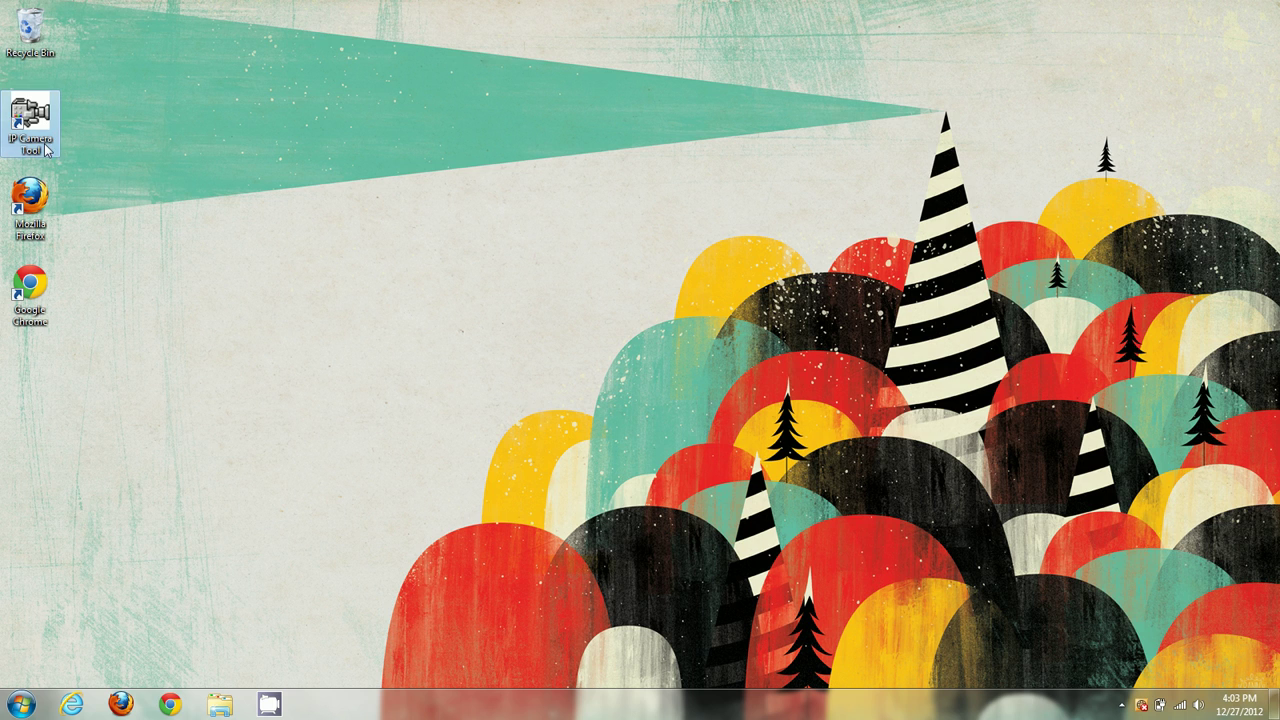
pyautogui.click(142, 158)
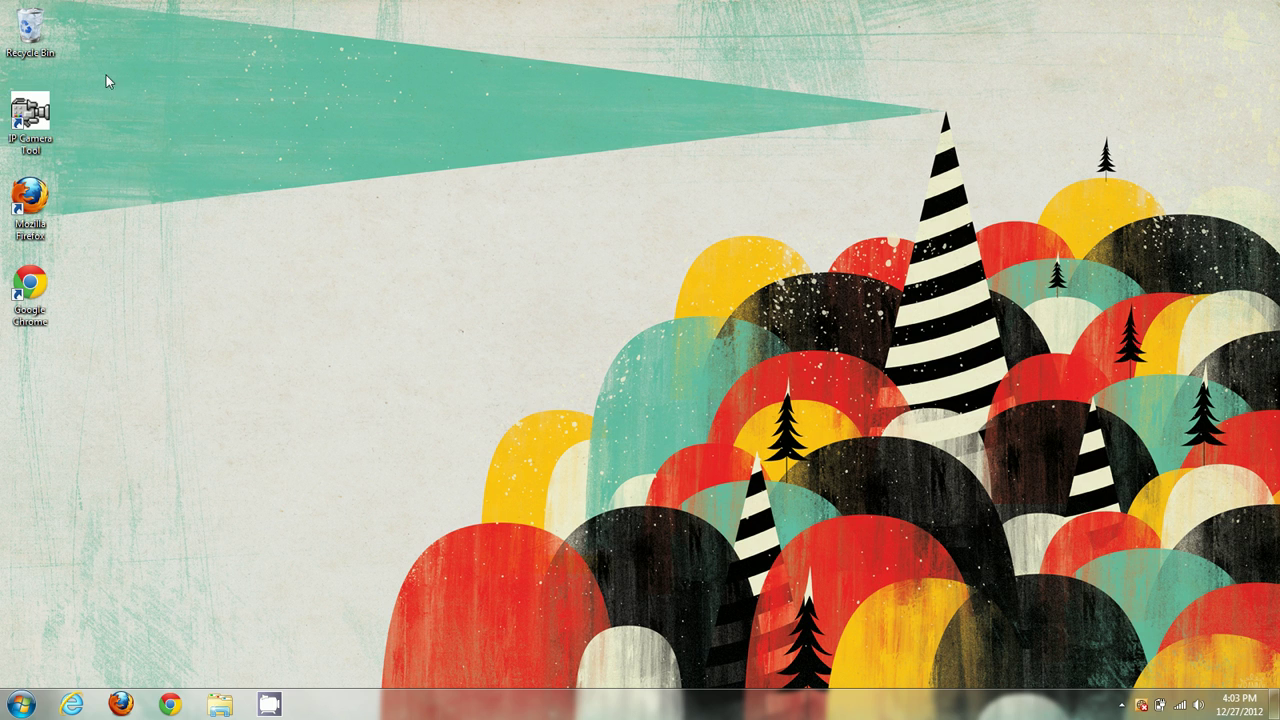
pyautogui.doubleClick(30, 115)
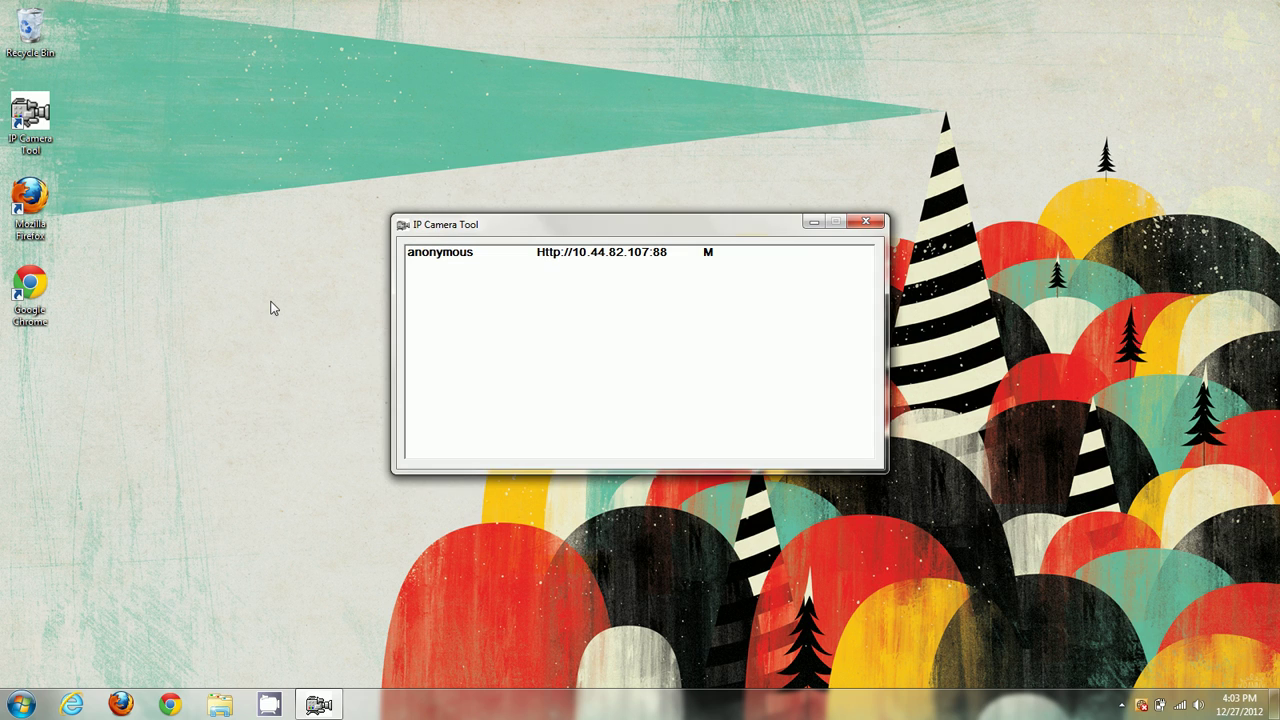
pyautogui.click(668, 255)
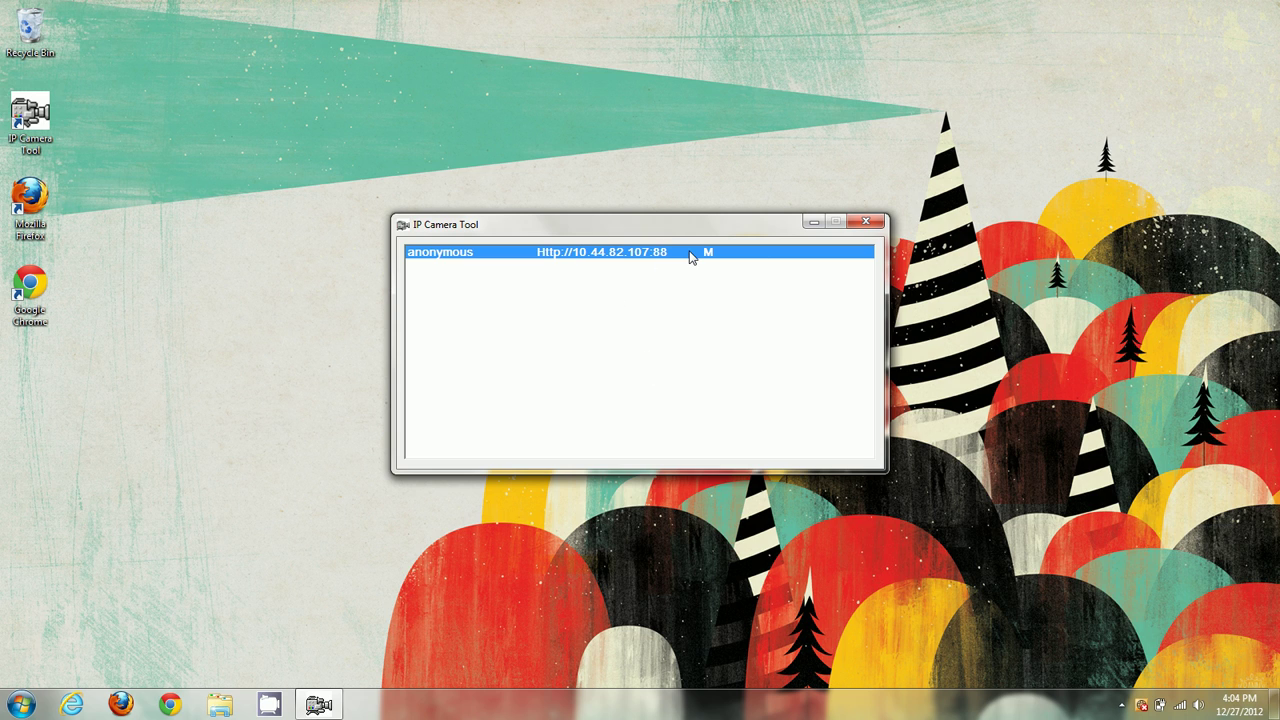
pyautogui.rightClick(623, 258)
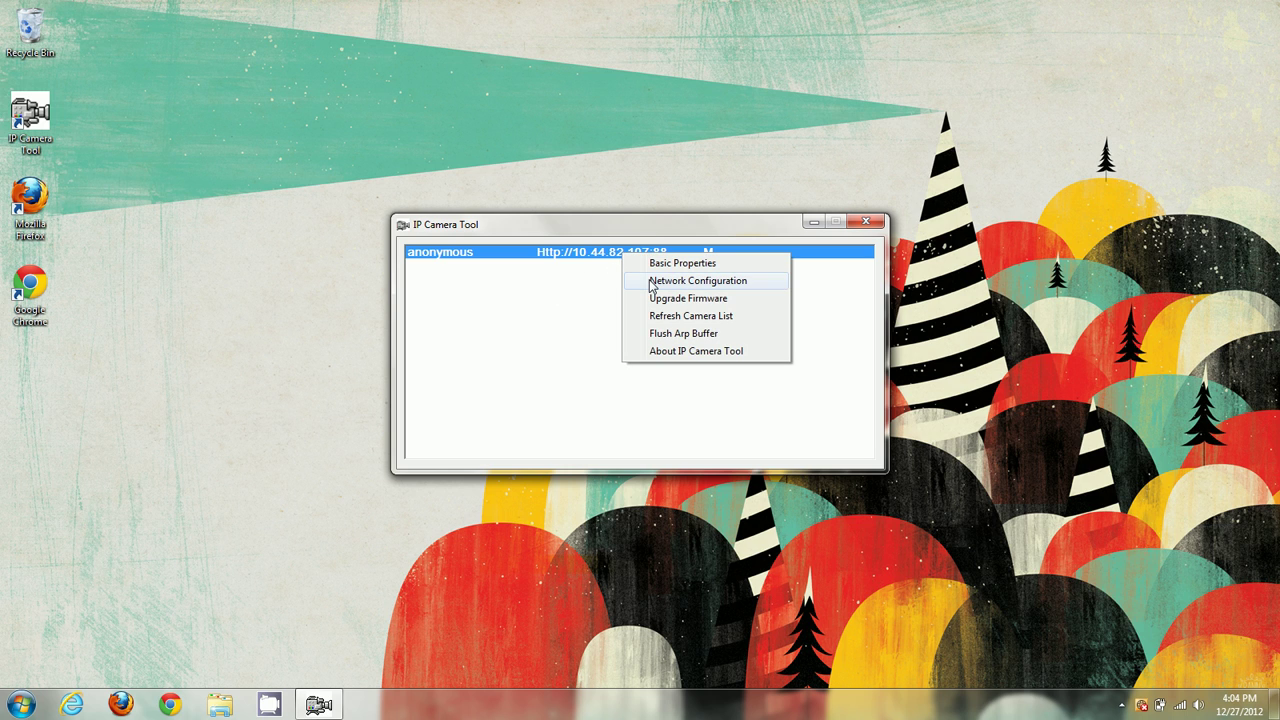
pyautogui.click(652, 283)
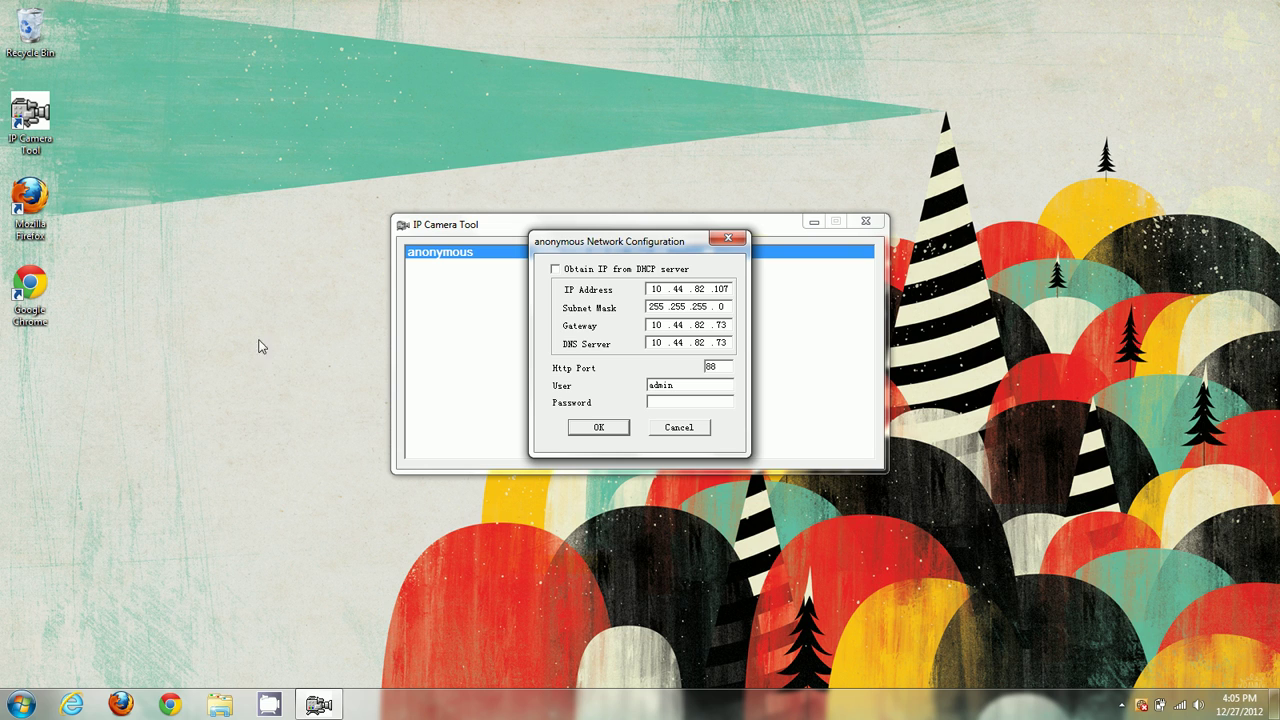
# Find cmd among the installed programs and open a Command Prompt
pyautogui.click(22, 706)
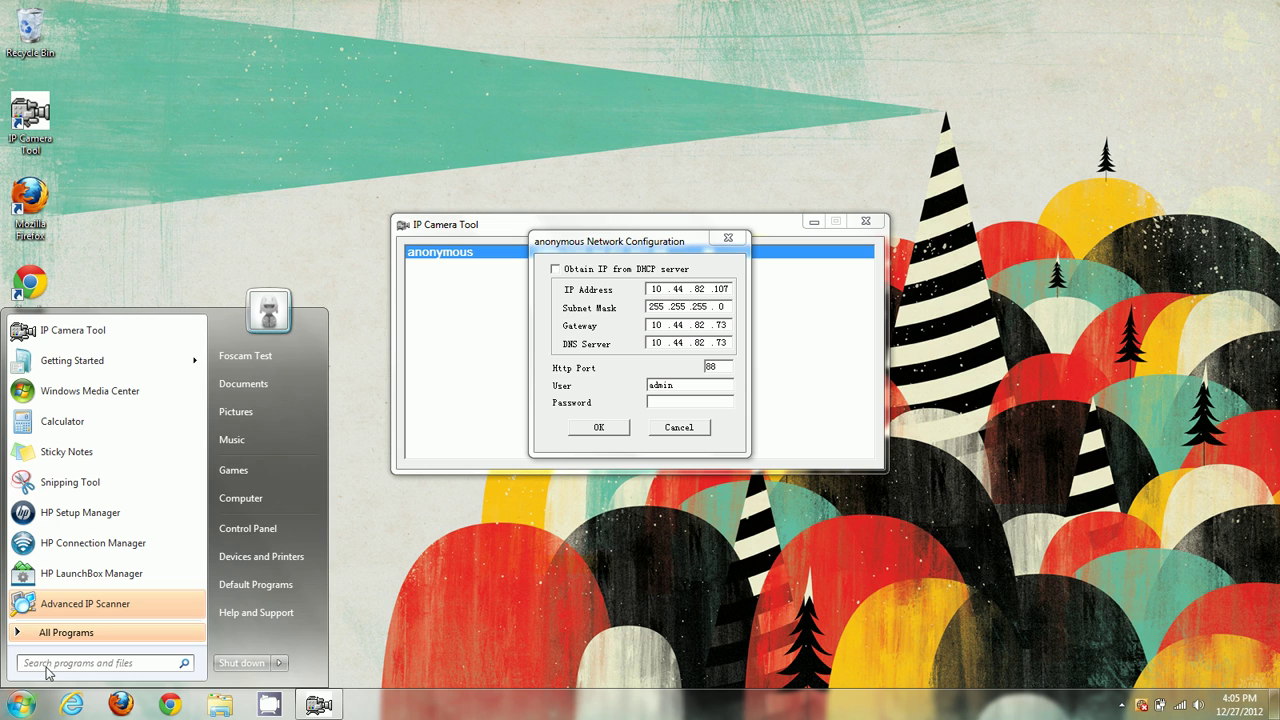
pyautogui.click(37, 666)
pyautogui.write('cmd')
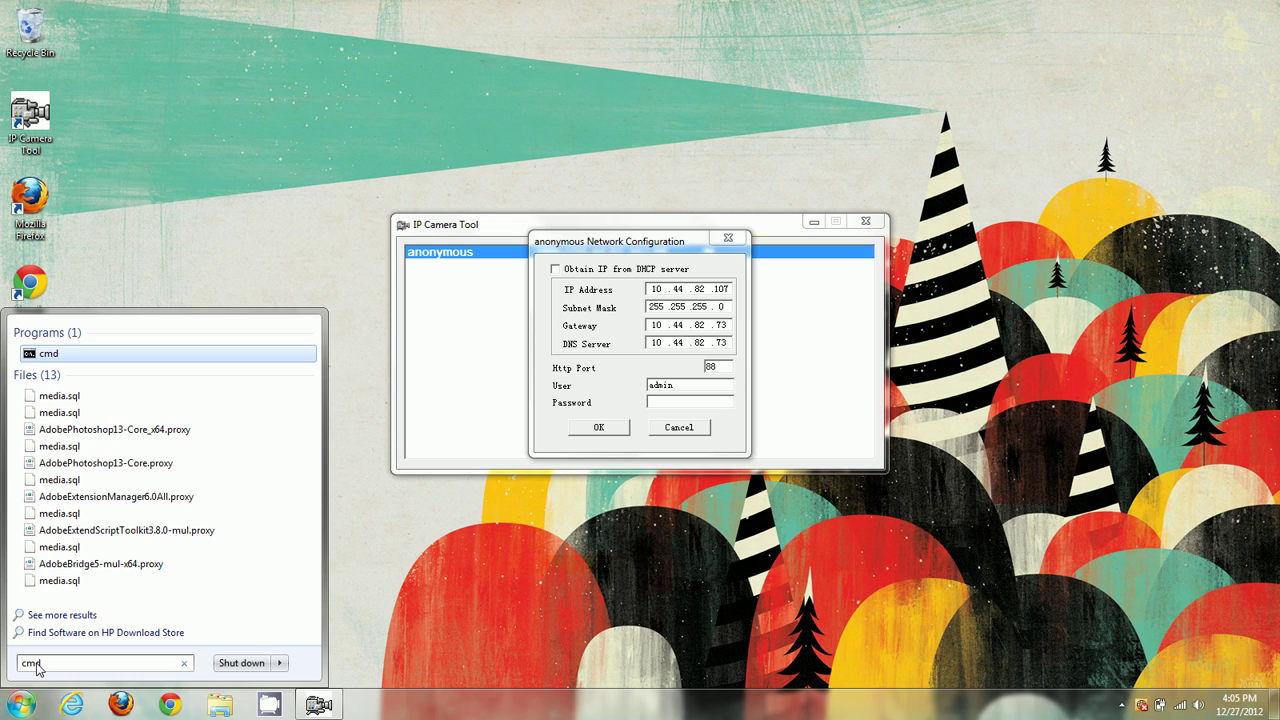
pyautogui.click(55, 362)
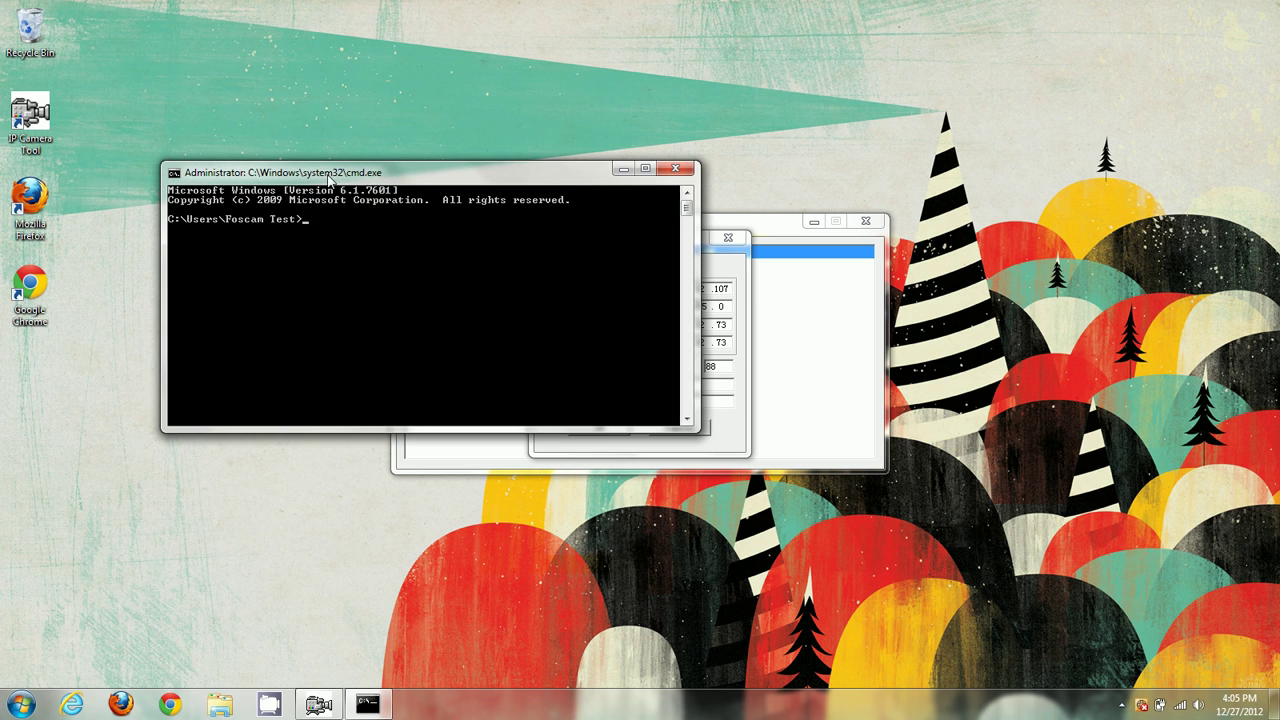
# Run ipconfig beside the network configuration dialog and enlarge the Command Prompt to show its full output
pyautogui.moveTo(455, 183); pyautogui.dragTo(322, 74)
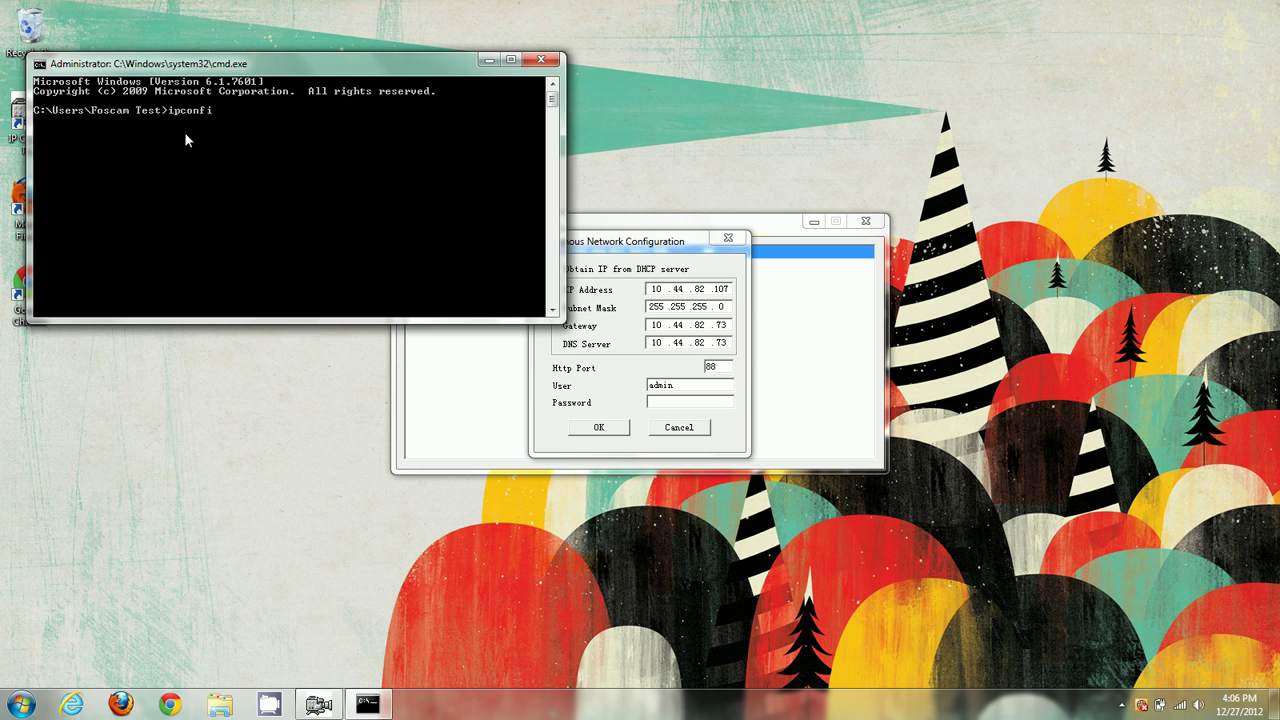
pyautogui.press('Return')
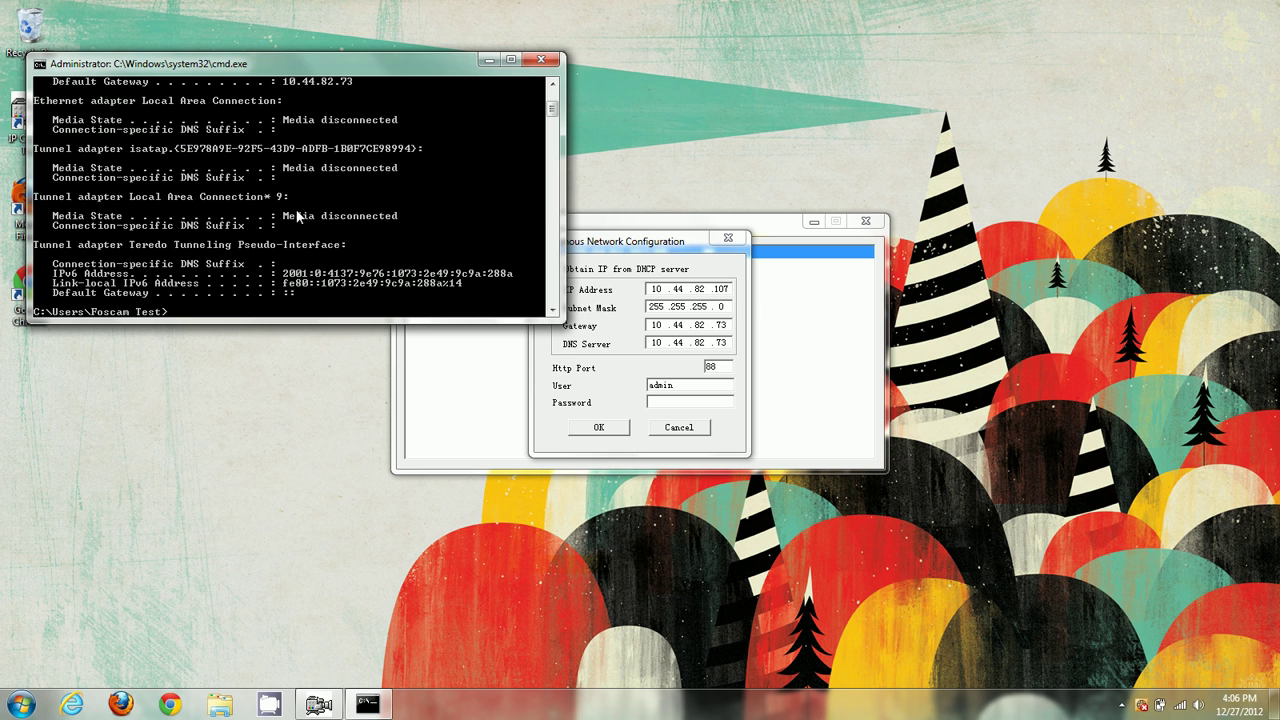
pyautogui.moveTo(565, 325); pyautogui.dragTo(489, 540)
pyautogui.scroll(5, 352, 415)
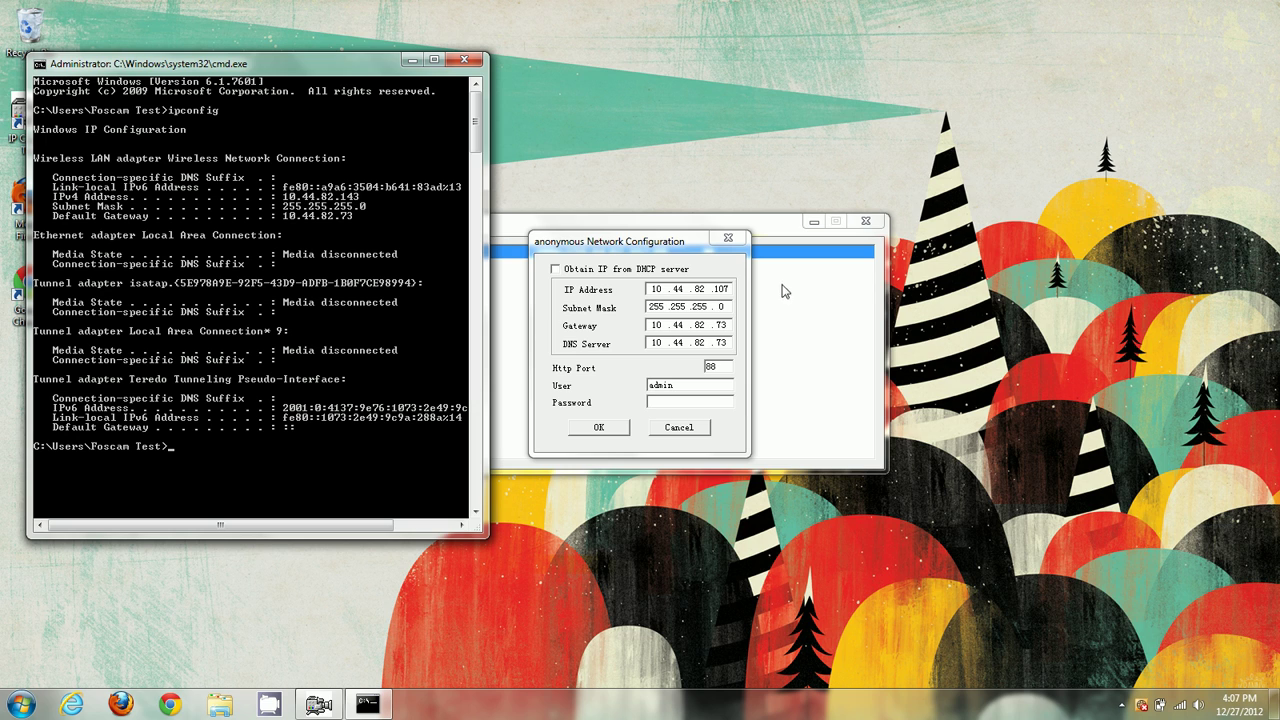
# Set the last number of the camera's IP address to 142 and move the dialog clear of the camera list
pyautogui.doubleClick(720, 289)
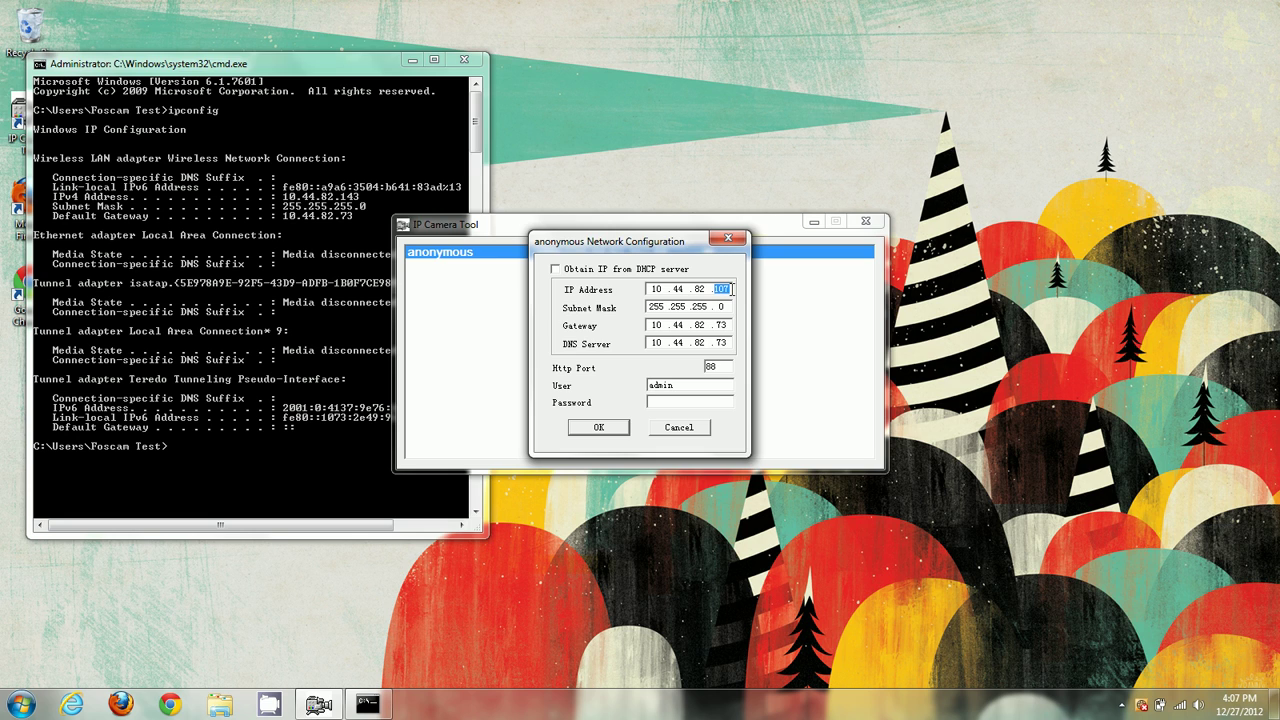
pyautogui.click(381, 187)
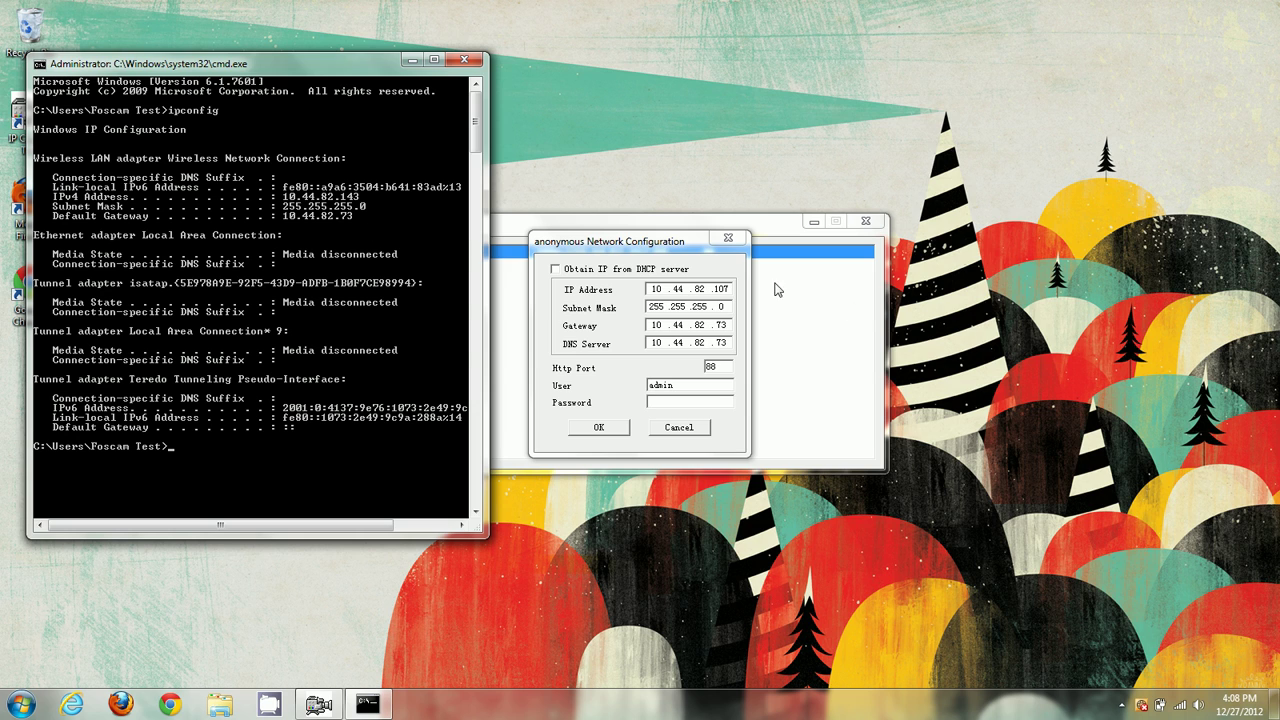
pyautogui.doubleClick(722, 289)
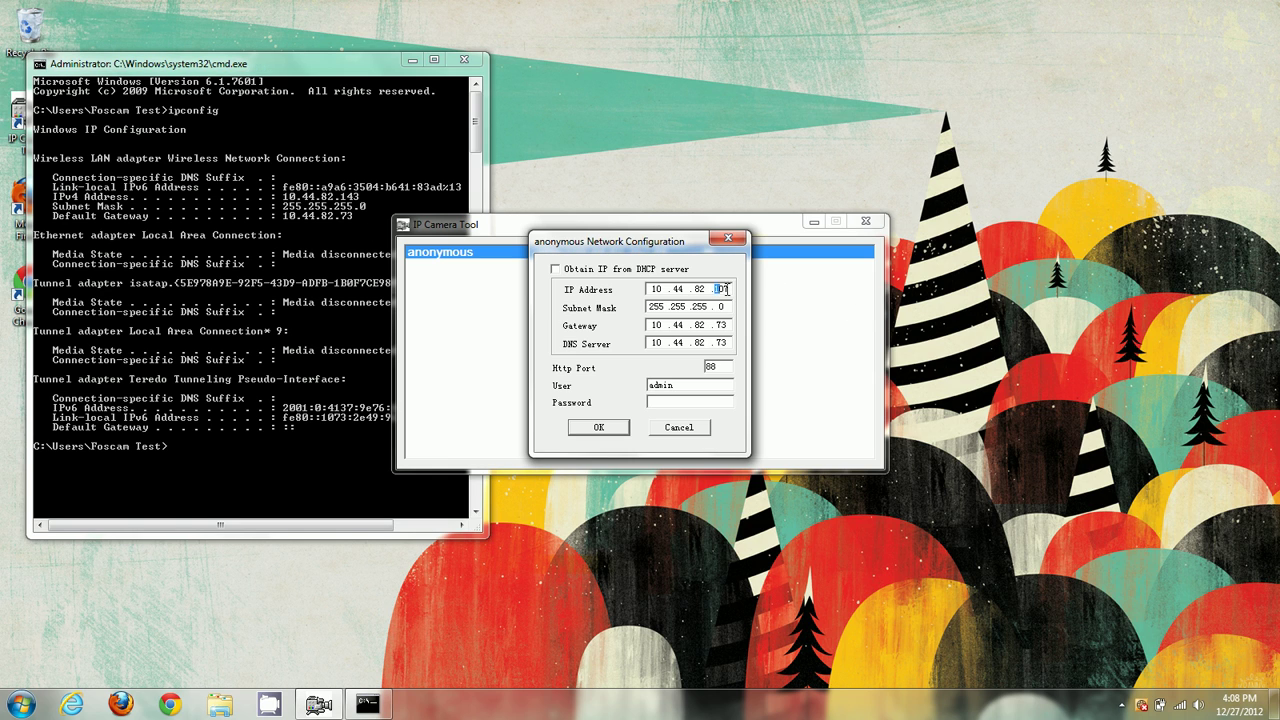
pyautogui.write('143')
pyautogui.doubleClick(716, 289)
pyautogui.write('144')
pyautogui.press('BackSpace')
pyautogui.write('2')
pyautogui.moveTo(681, 243); pyautogui.dragTo(683, 289)
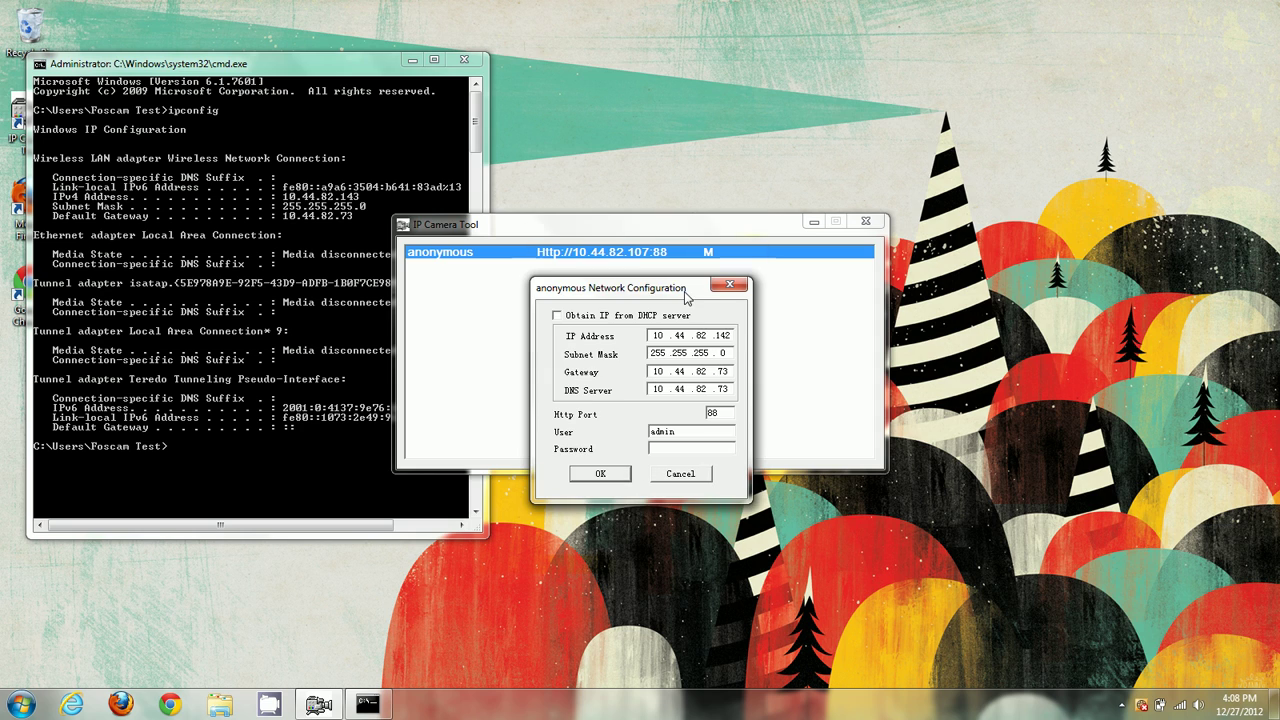
# Set the last number of the camera's IP address back to 107
pyautogui.moveTo(715, 336); pyautogui.dragTo(744, 340)
pyautogui.write('107')
pyautogui.moveTo(718, 335); pyautogui.dragTo(736, 339)
pyautogui.write('1007')
# Go through the camera's IP address, HTTP port, user and password fields in the network configuration
pyautogui.doubleClick(701, 336)
pyautogui.doubleClick(654, 336)
pyautogui.doubleClick(680, 336)
pyautogui.doubleClick(656, 336)
pyautogui.click(684, 336)
pyautogui.press('Tab')
pyautogui.click(719, 414)
pyautogui.click(668, 453)
pyautogui.moveTo(673, 432); pyautogui.dragTo(650, 432)
pyautogui.click(679, 432)
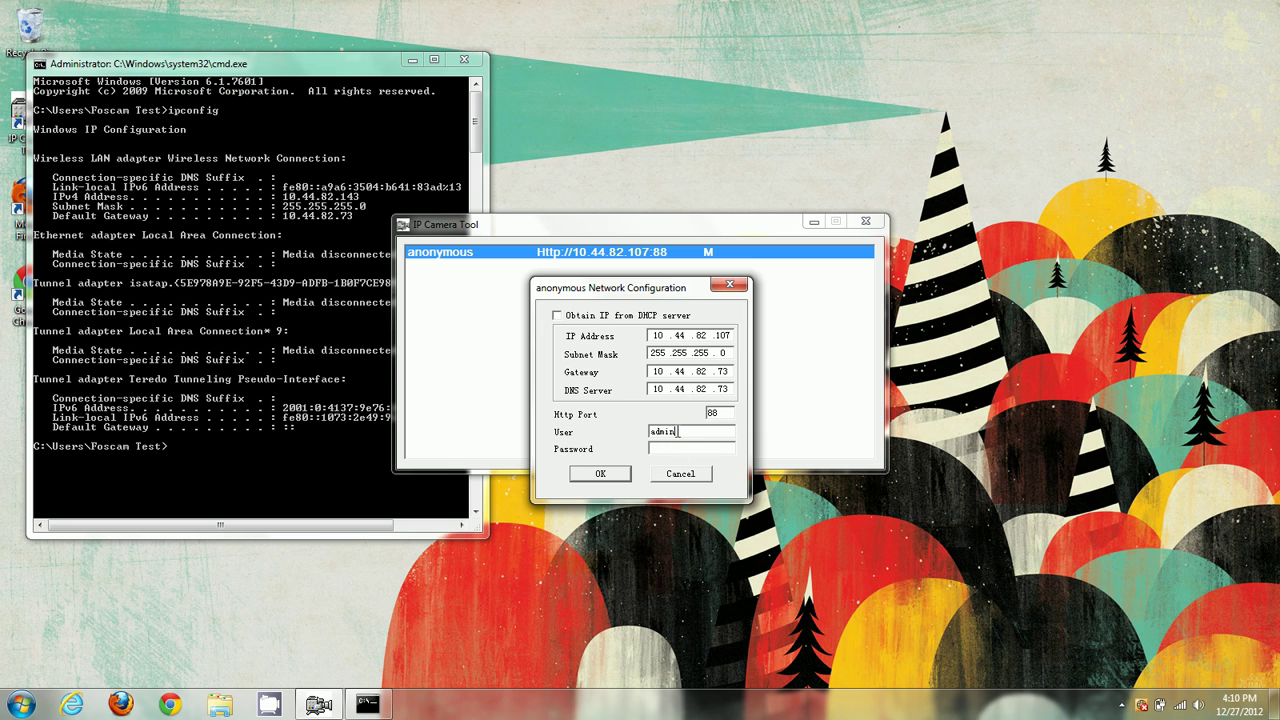
# Enter the camera's password, then close the network configuration without applying it
pyautogui.click(663, 448)
pyautogui.write('***')
pyautogui.moveTo(676, 431)
pyautogui.mouseDown()
pyautogui.moveTo(650, 431)
pyautogui.moveTo(667, 449)
pyautogui.mouseUp()
pyautogui.doubleClick(667, 449)
pyautogui.click(730, 287)
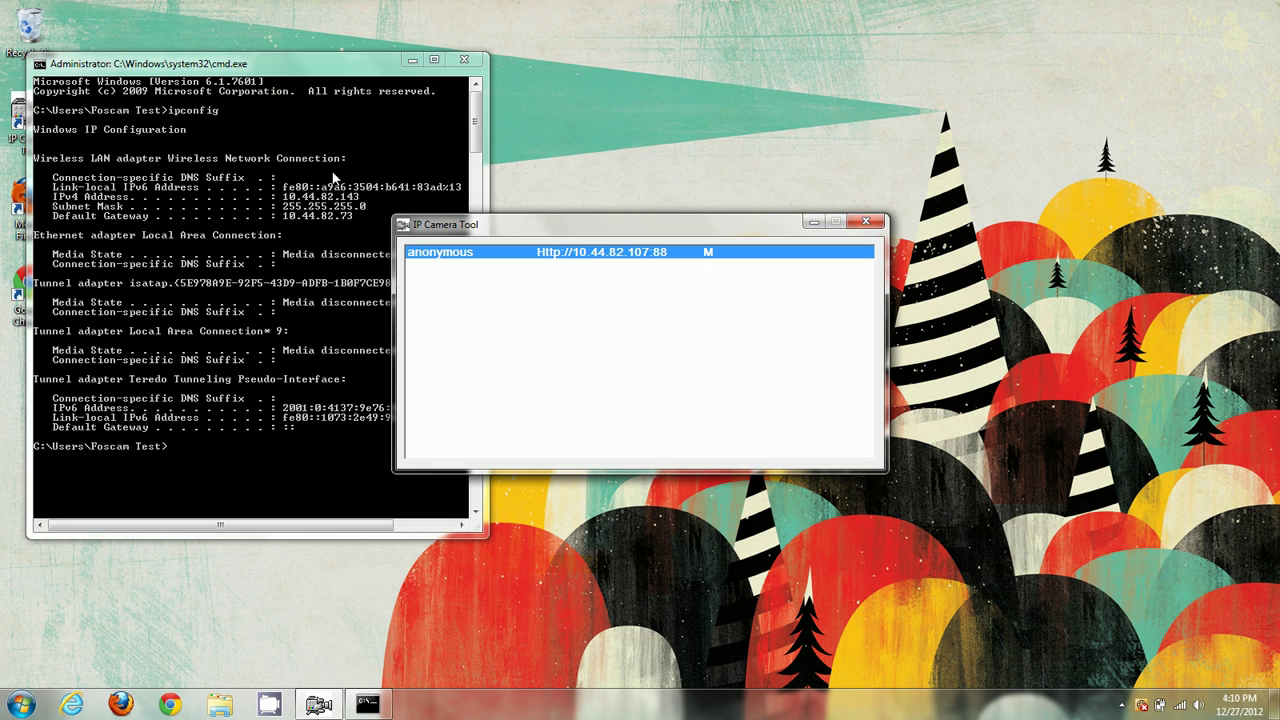
# Close the Command Prompt and open the anonymous camera's web login page from the camera list
pyautogui.click(472, 60)
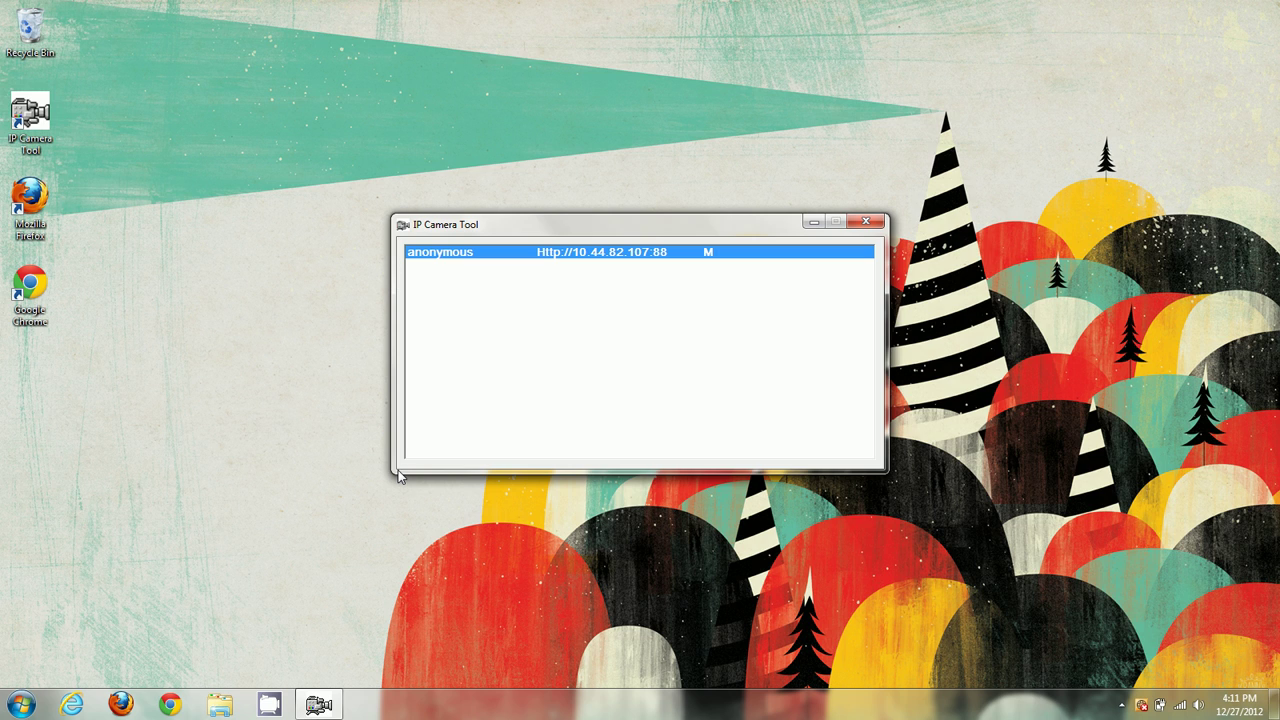
pyautogui.doubleClick(650, 258)
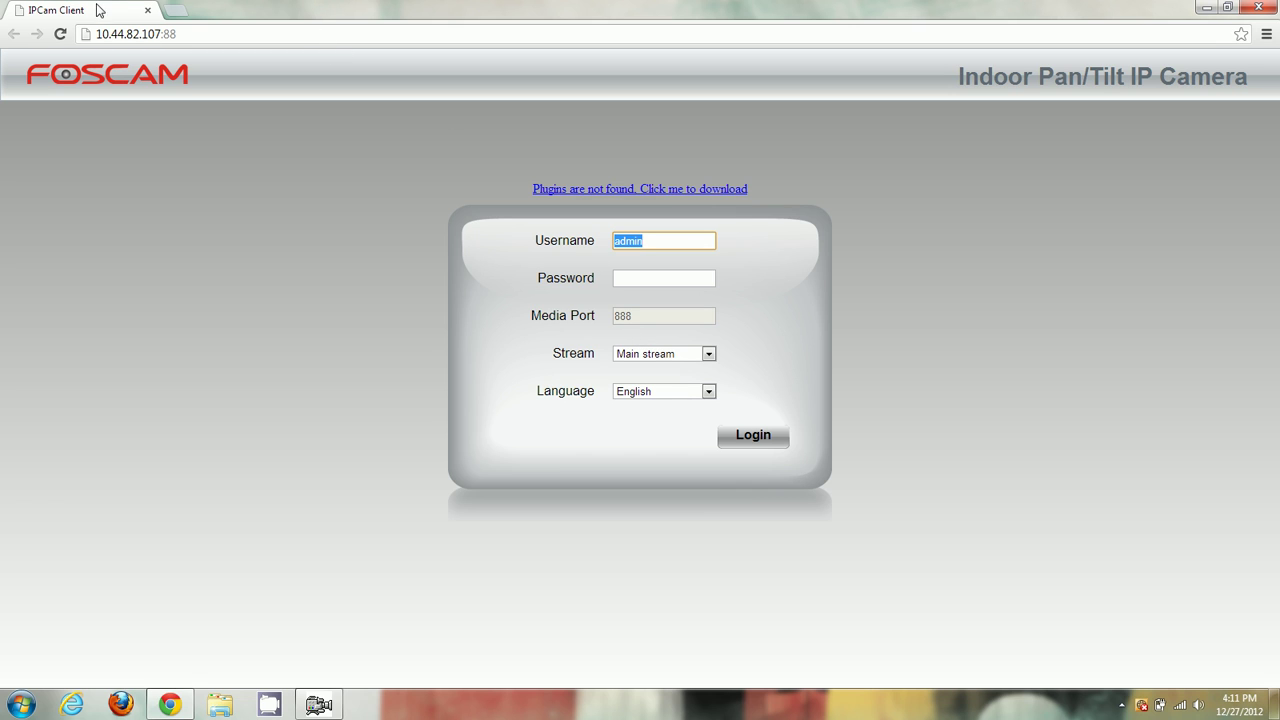
pyautogui.click(368, 267)
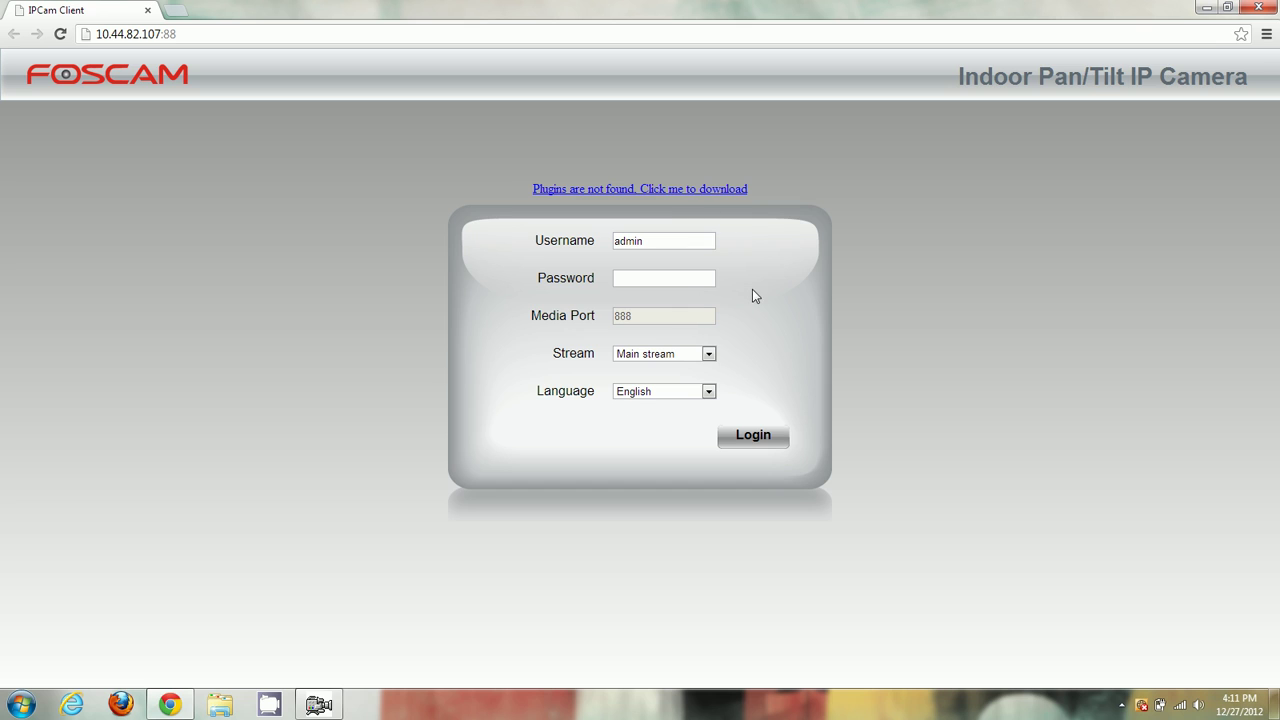
# Log in to the camera's web interface as admin
pyautogui.click(689, 277)
pyautogui.click(756, 440)
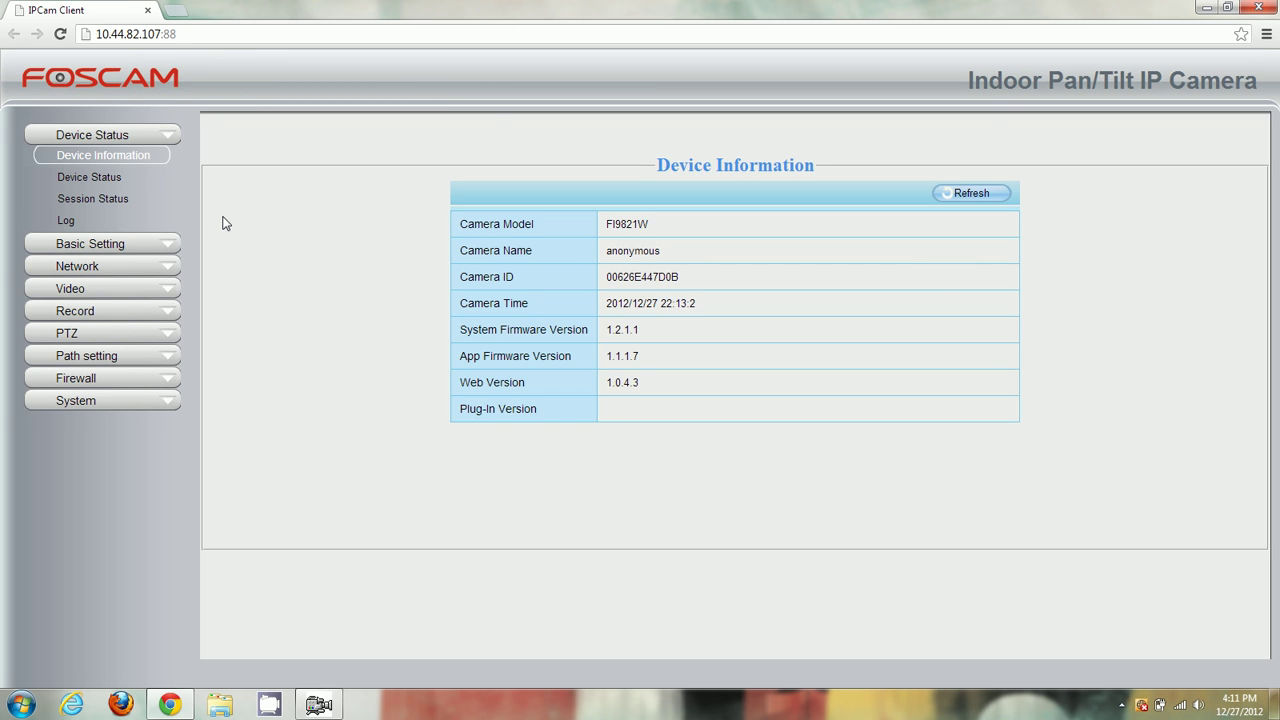
# Look through the camera's settings categories, including the Session Status and Port pages
pyautogui.click(89, 177)
pyautogui.click(115, 200)
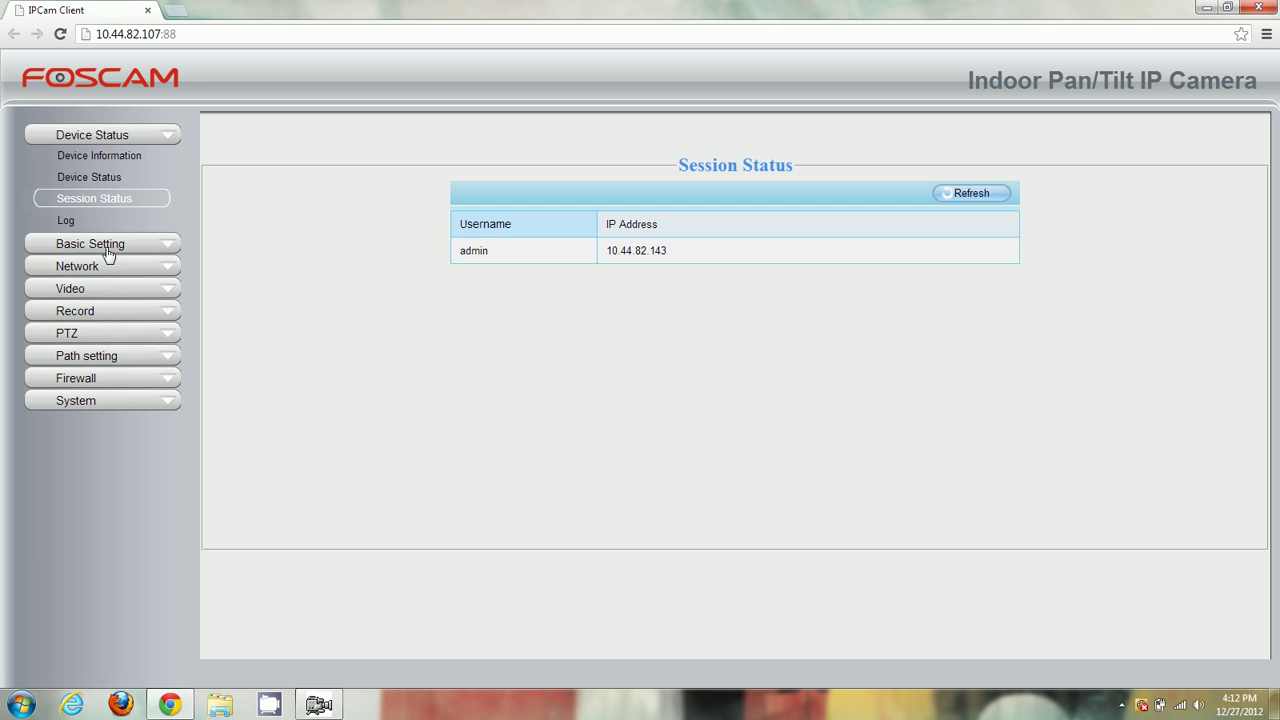
pyautogui.click(105, 248)
pyautogui.click(106, 266)
pyautogui.click(106, 310)
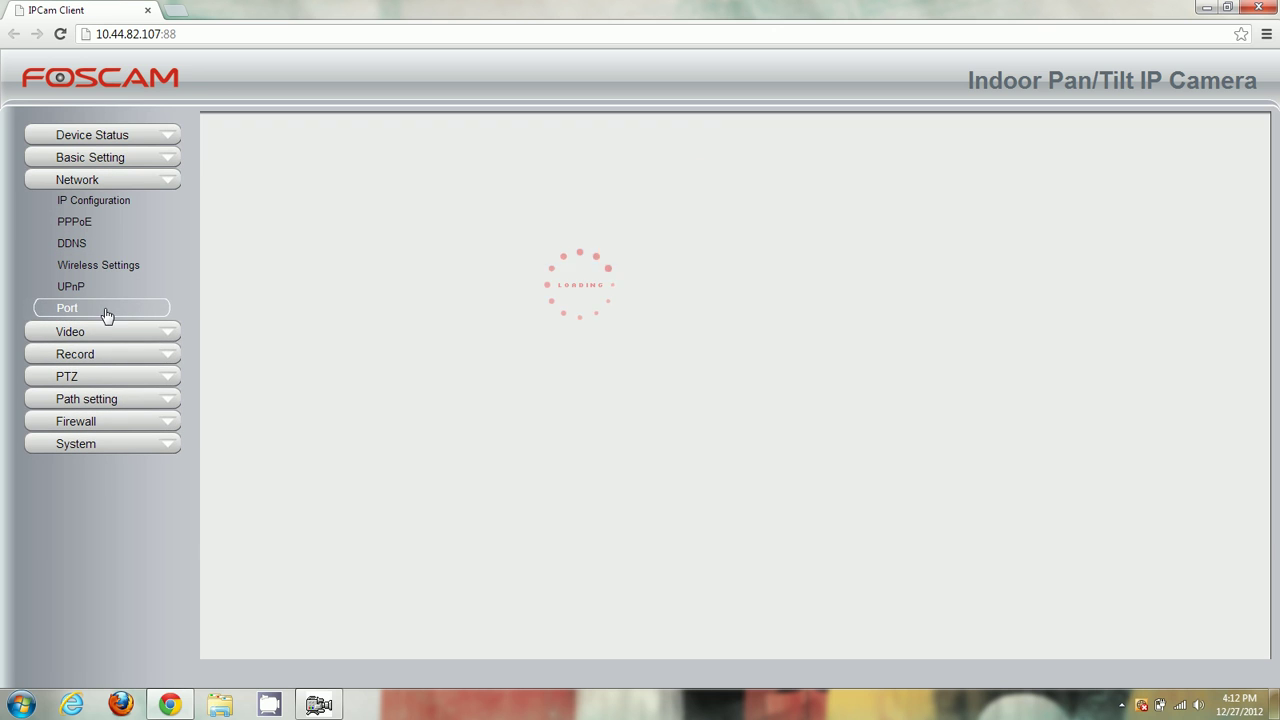
pyautogui.click(100, 331)
pyautogui.click(108, 298)
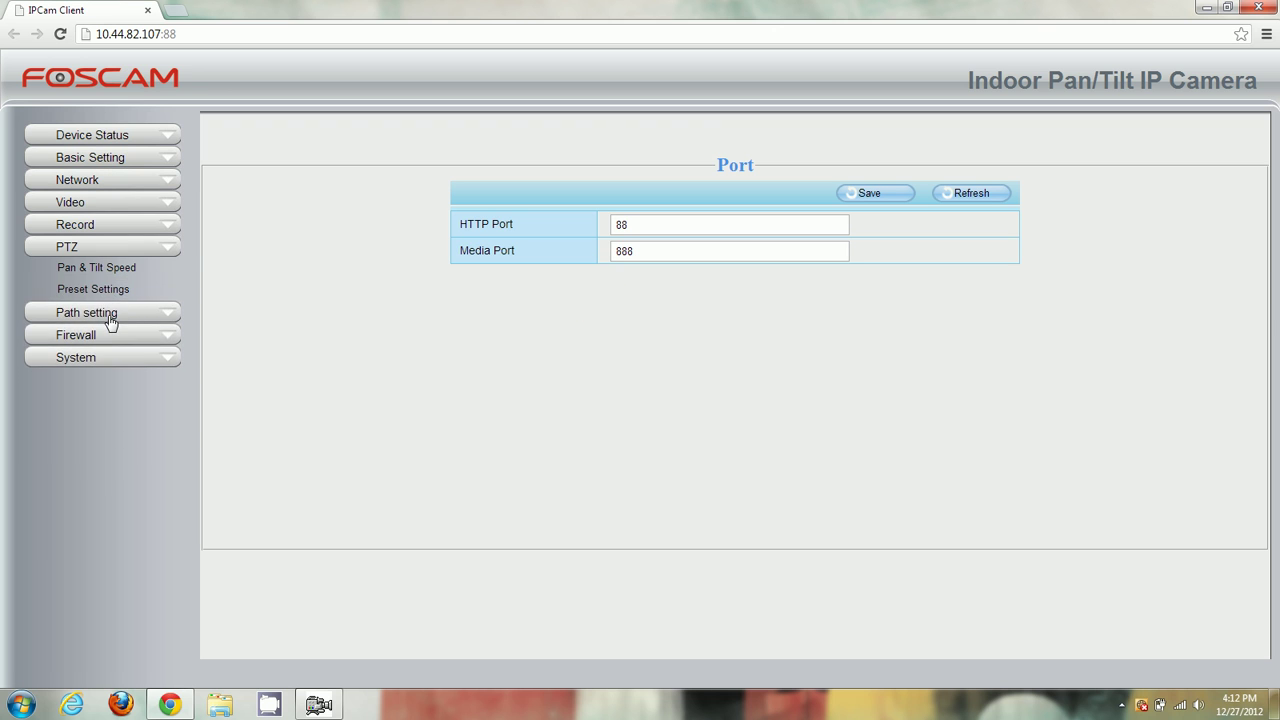
pyautogui.click(108, 313)
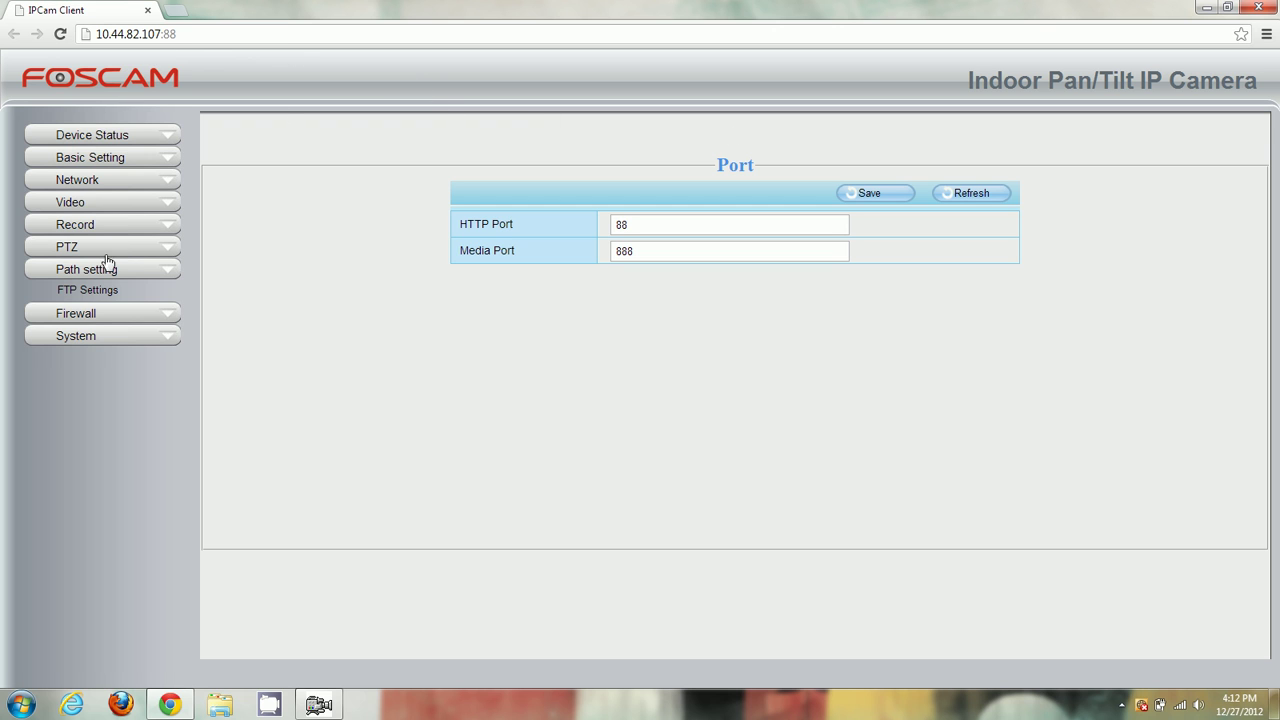
pyautogui.click(86, 316)
pyautogui.click(100, 338)
pyautogui.click(131, 182)
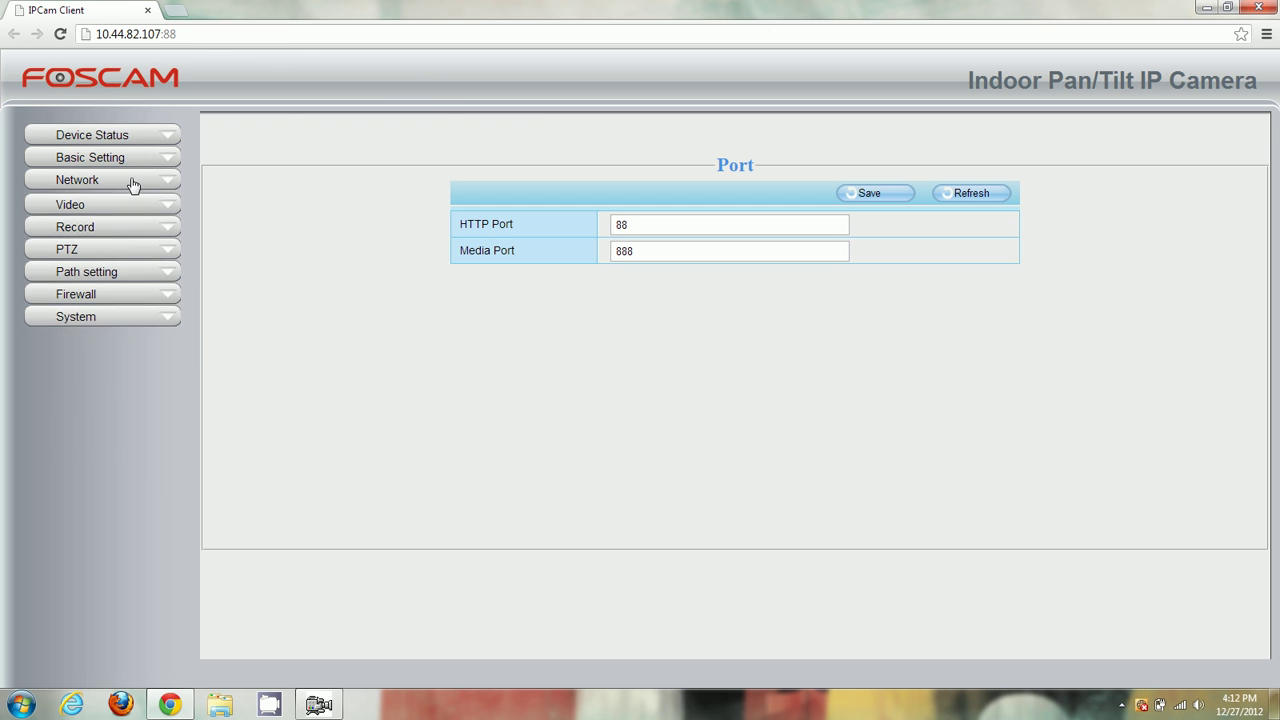
pyautogui.click(131, 161)
pyautogui.click(116, 140)
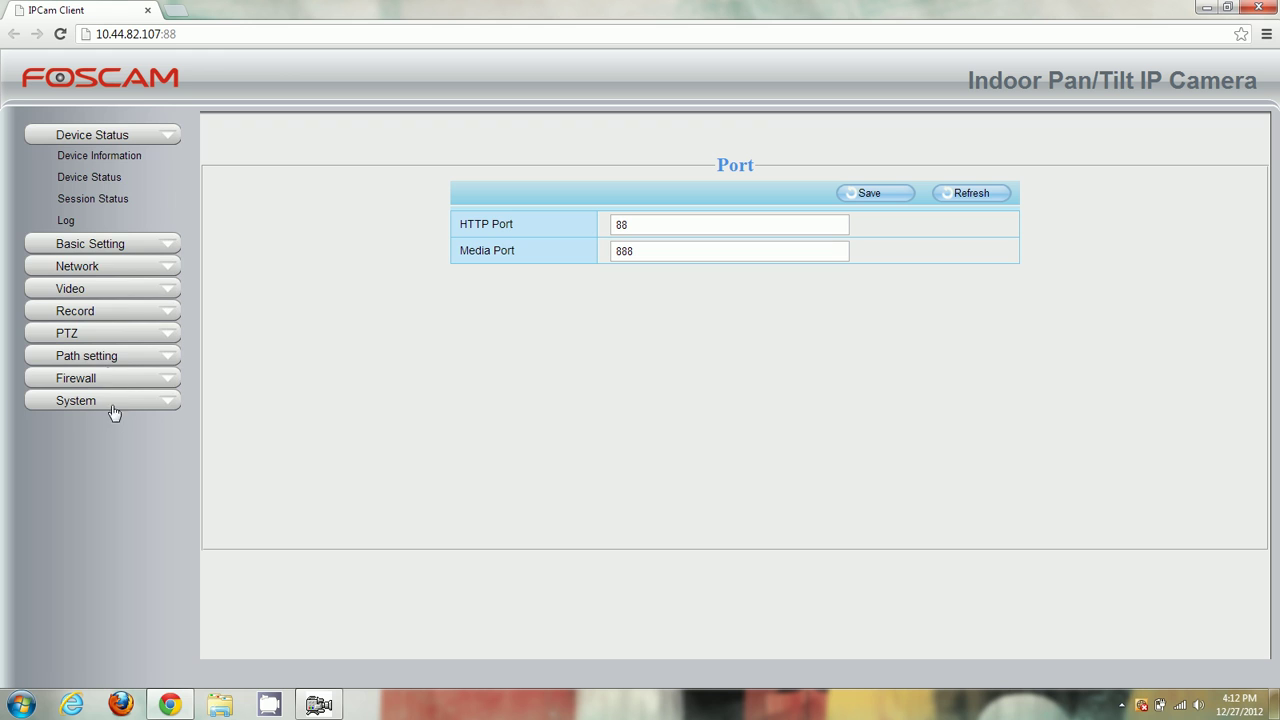
pyautogui.click(106, 245)
pyautogui.click(100, 290)
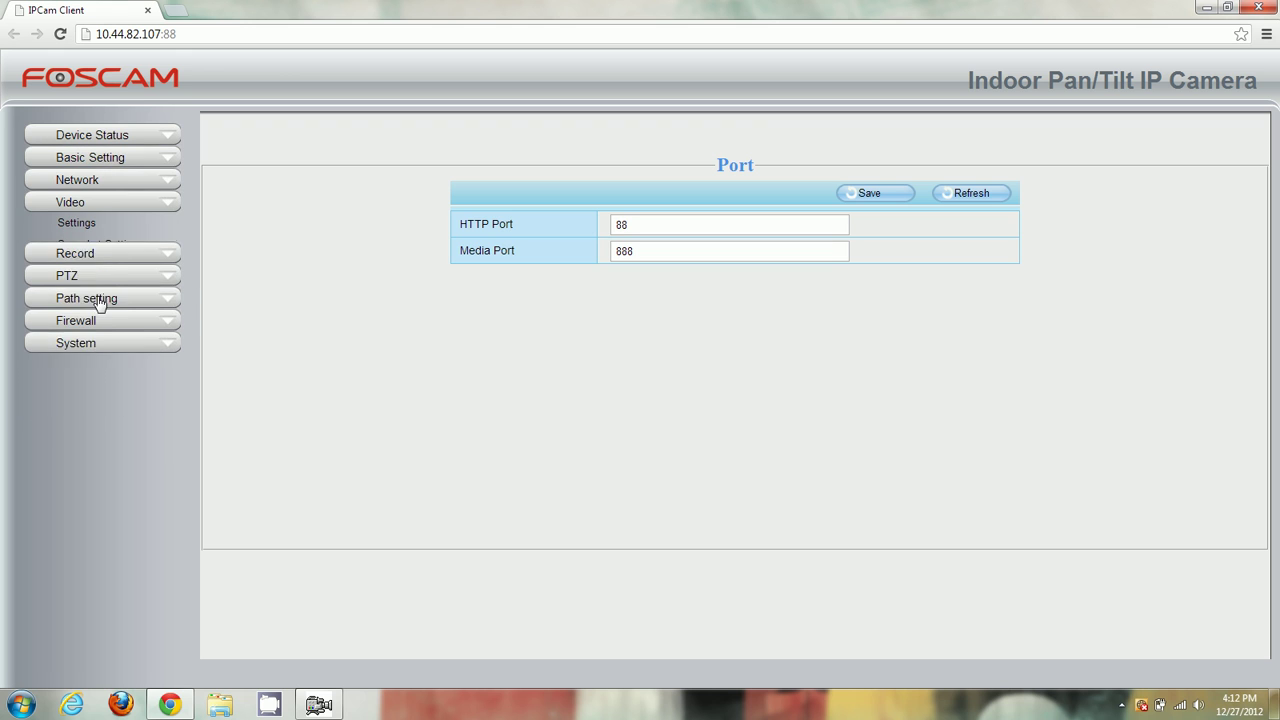
pyautogui.click(110, 138)
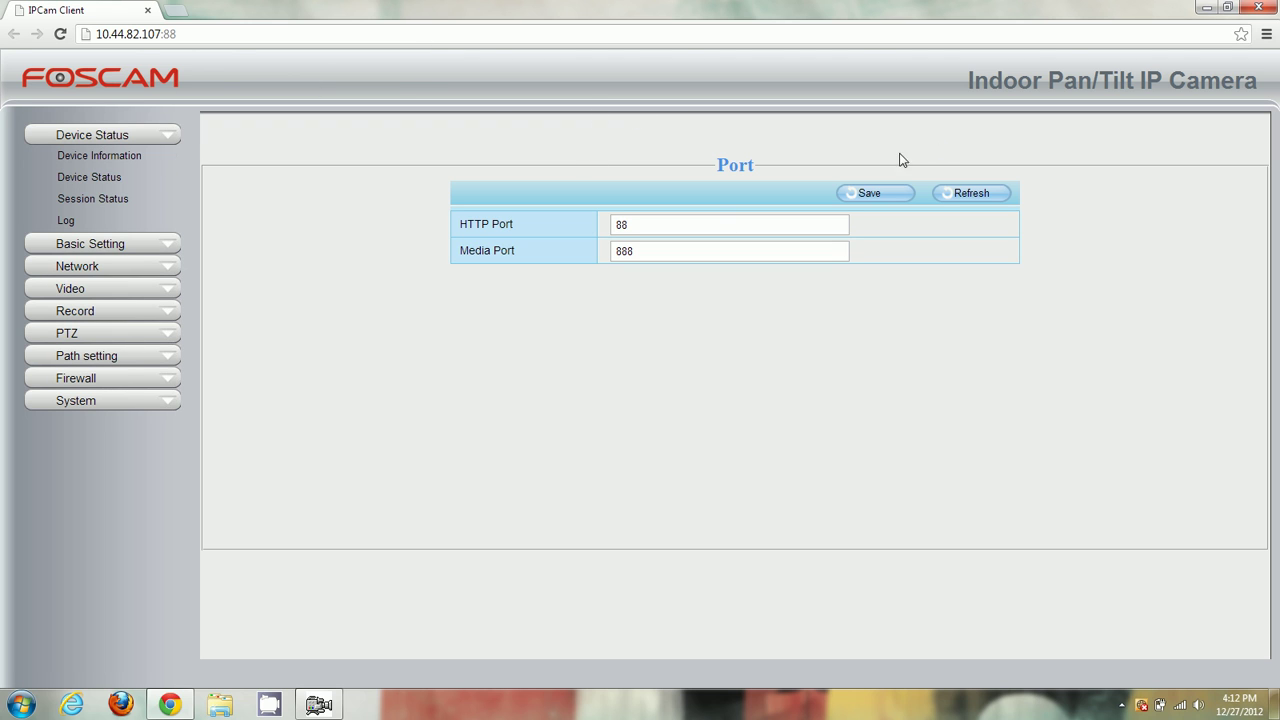
# Reload the camera's web page and download the missing browser plugin from the login page
pyautogui.click(61, 34)
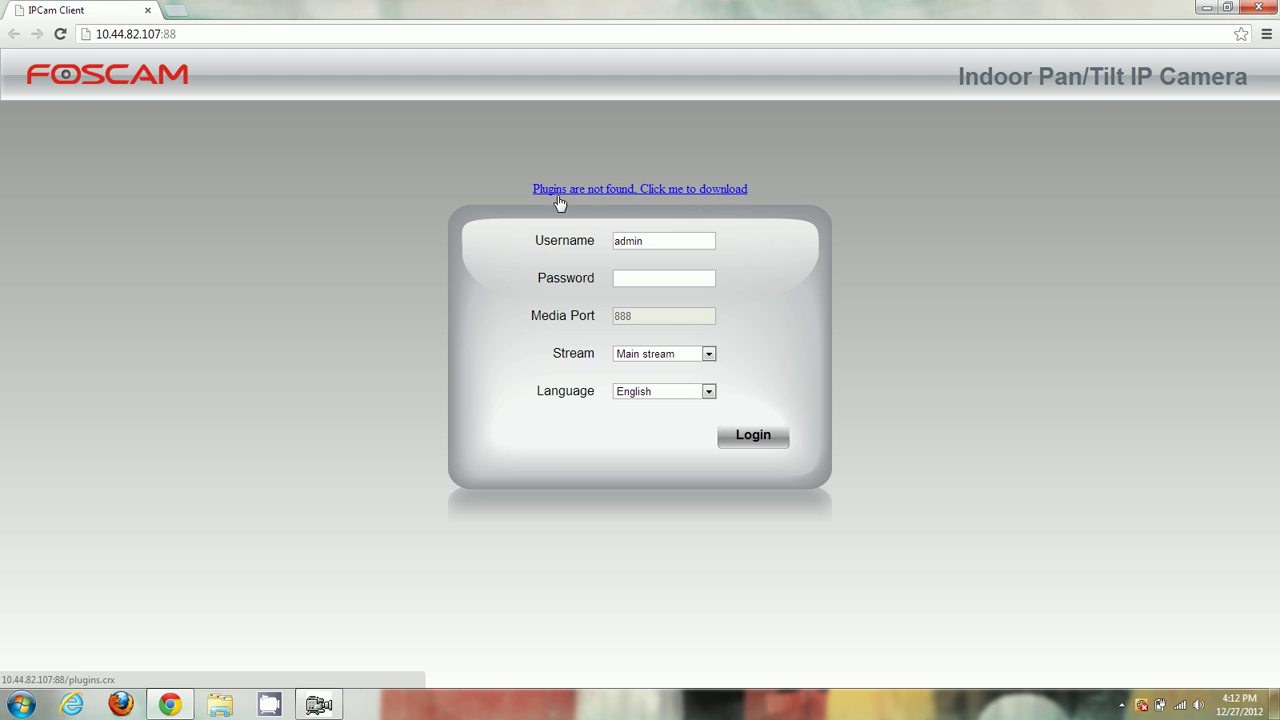
pyautogui.click(649, 190)
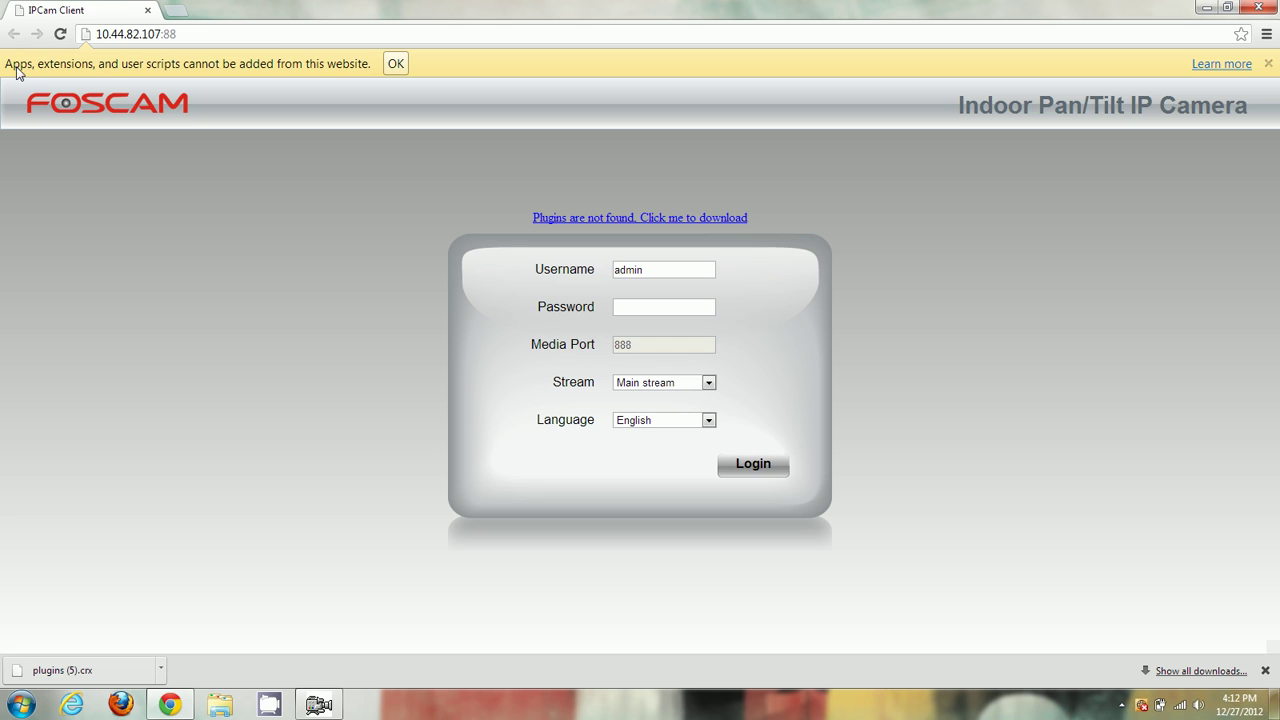
# Dismiss the extension notice, show the downloaded plugins (5).crx in its folder, and move the folder window aside
pyautogui.click(396, 64)
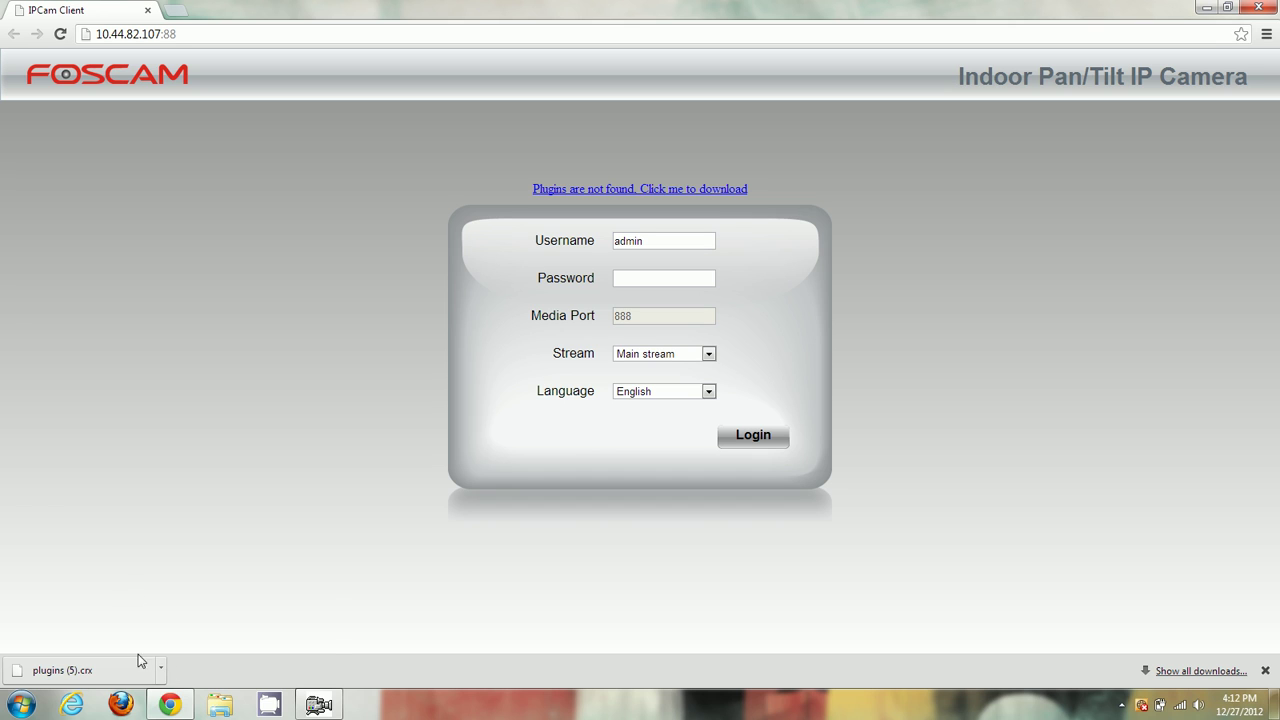
pyautogui.click(161, 675)
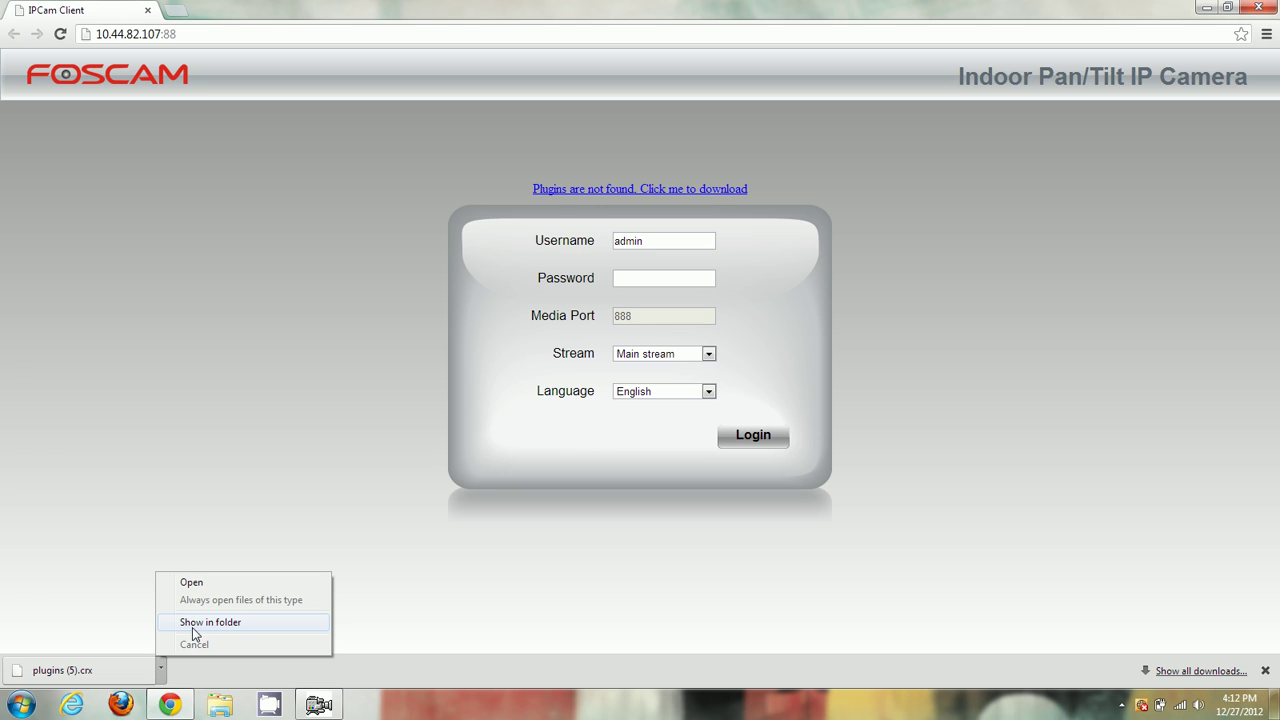
pyautogui.click(203, 624)
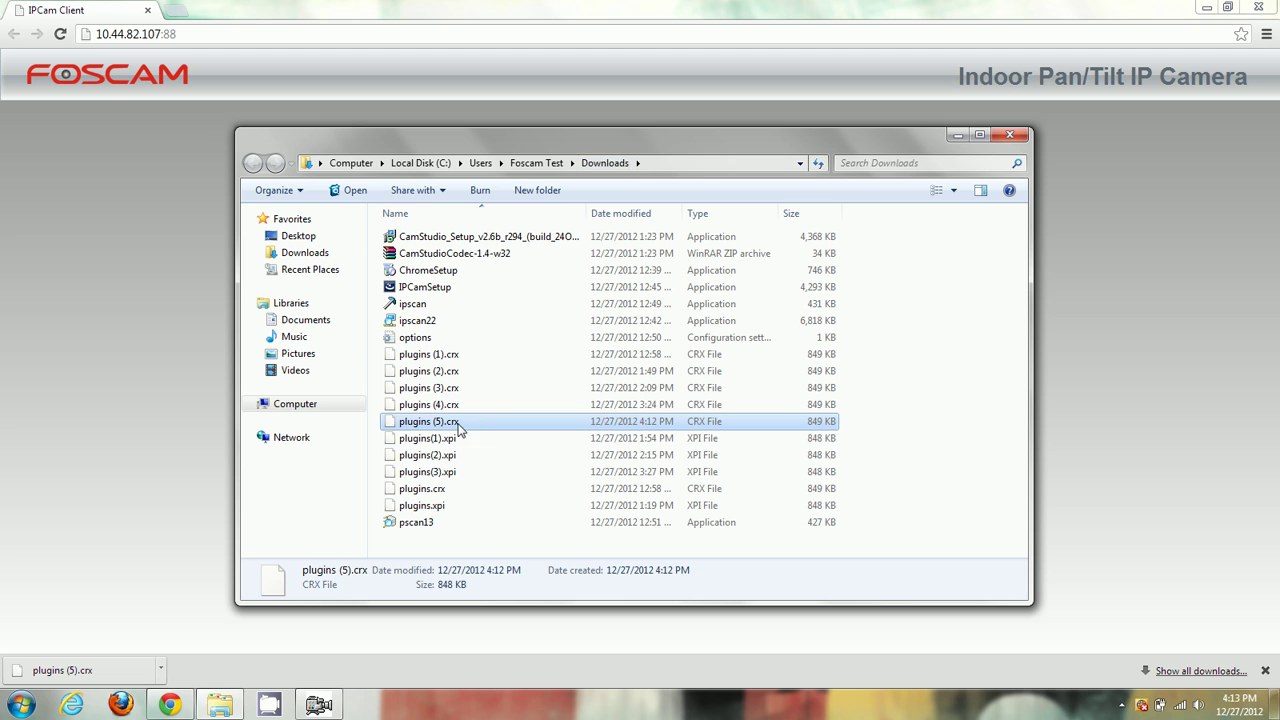
pyautogui.moveTo(306, 139); pyautogui.dragTo(1061, 153)
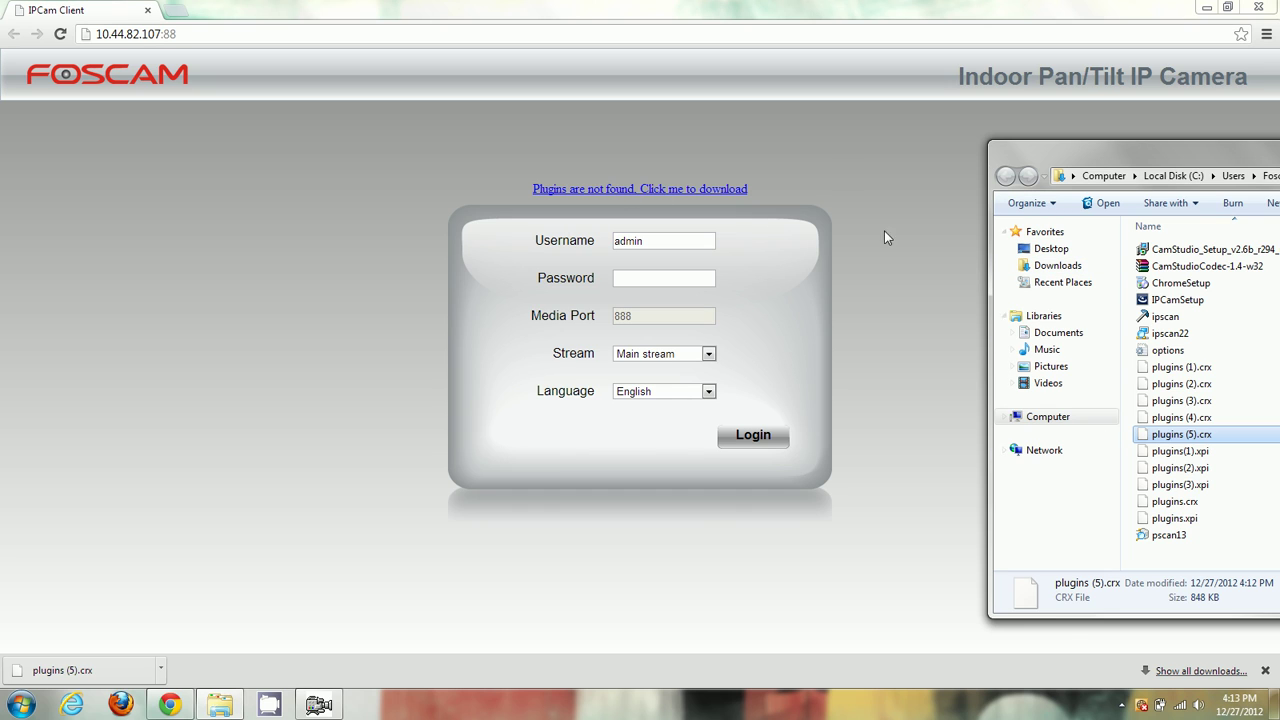
# Add the IPCAM extension to Chrome from plugins (5).crx via the Extensions page, and close that page
pyautogui.click(1266, 35)
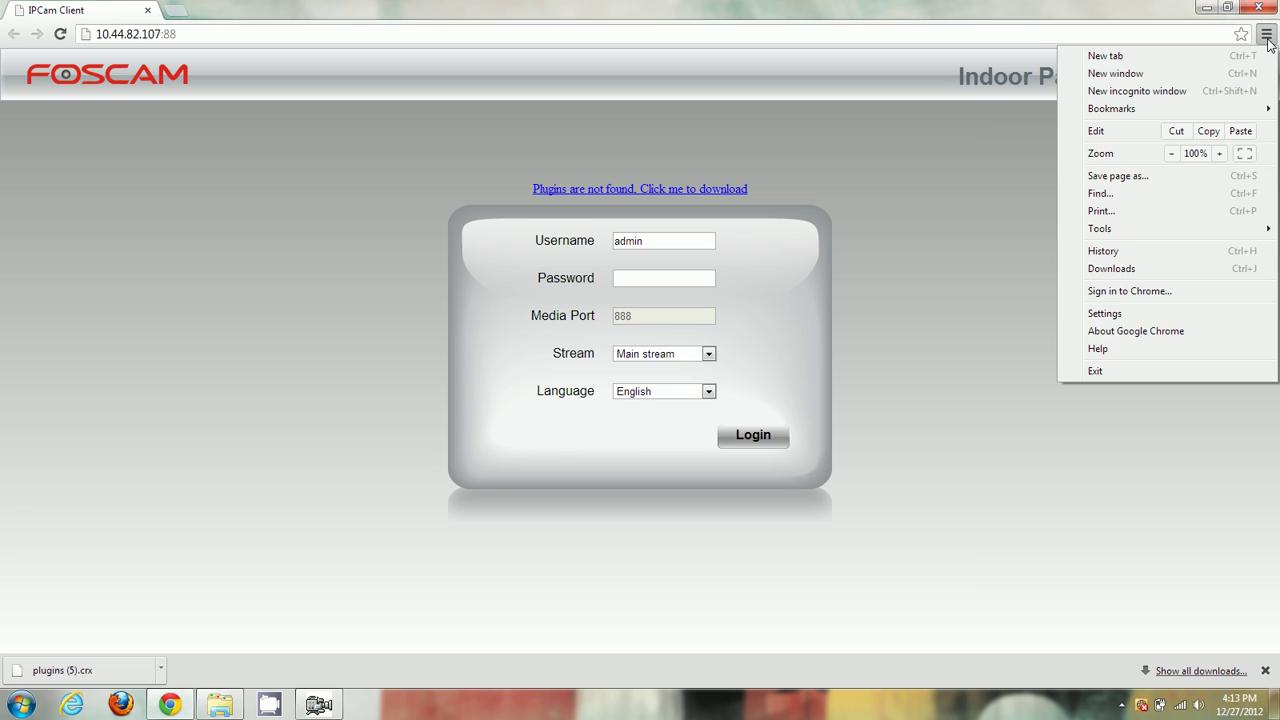
pyautogui.moveTo(1133, 235)
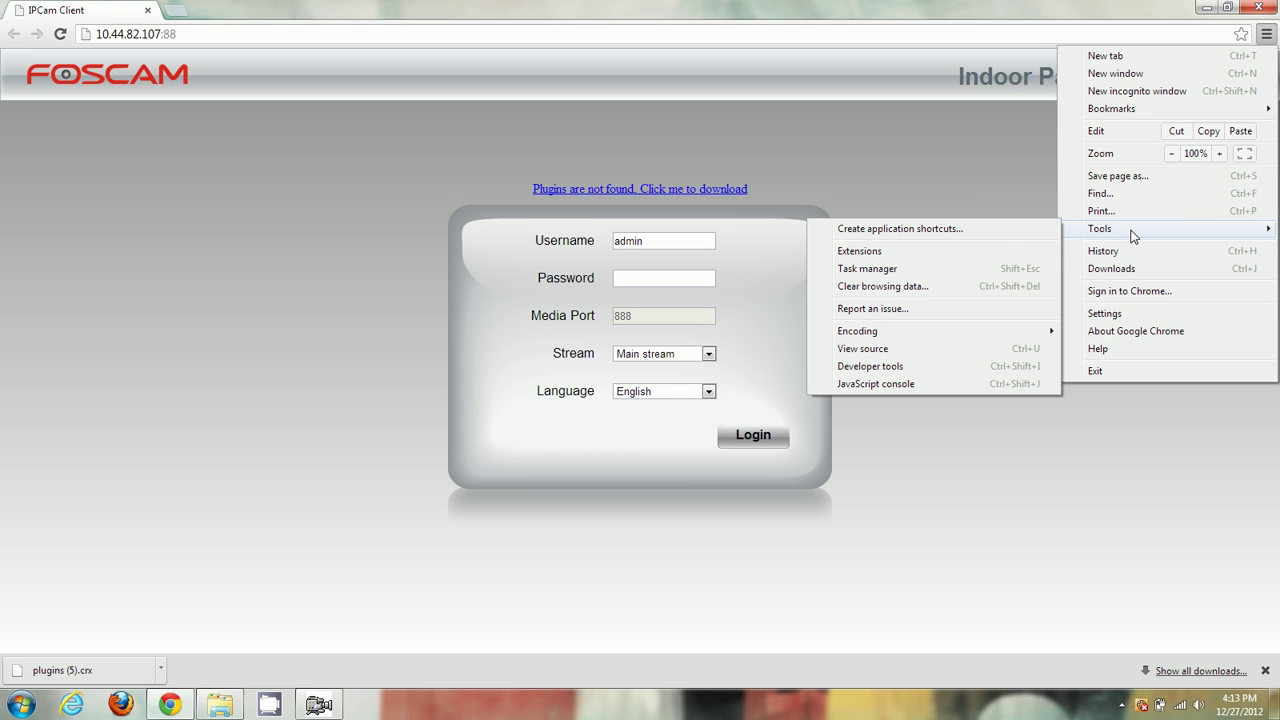
pyautogui.click(913, 250)
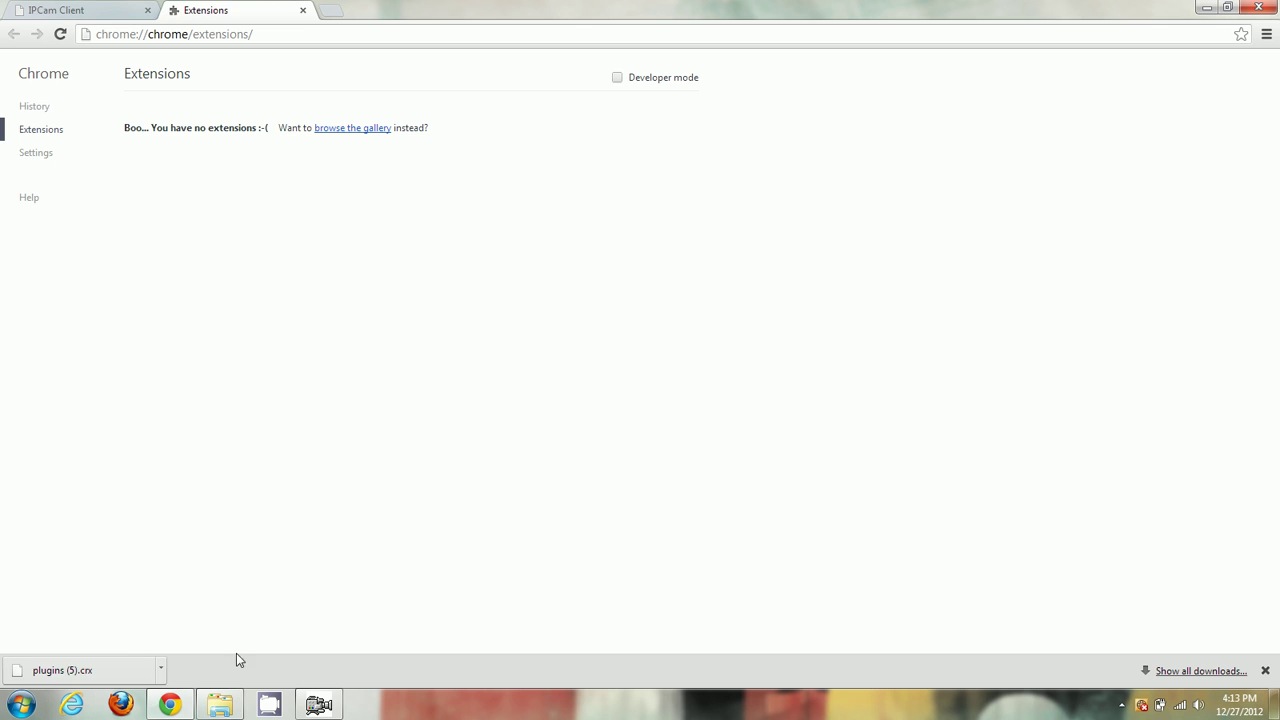
pyautogui.click(229, 705)
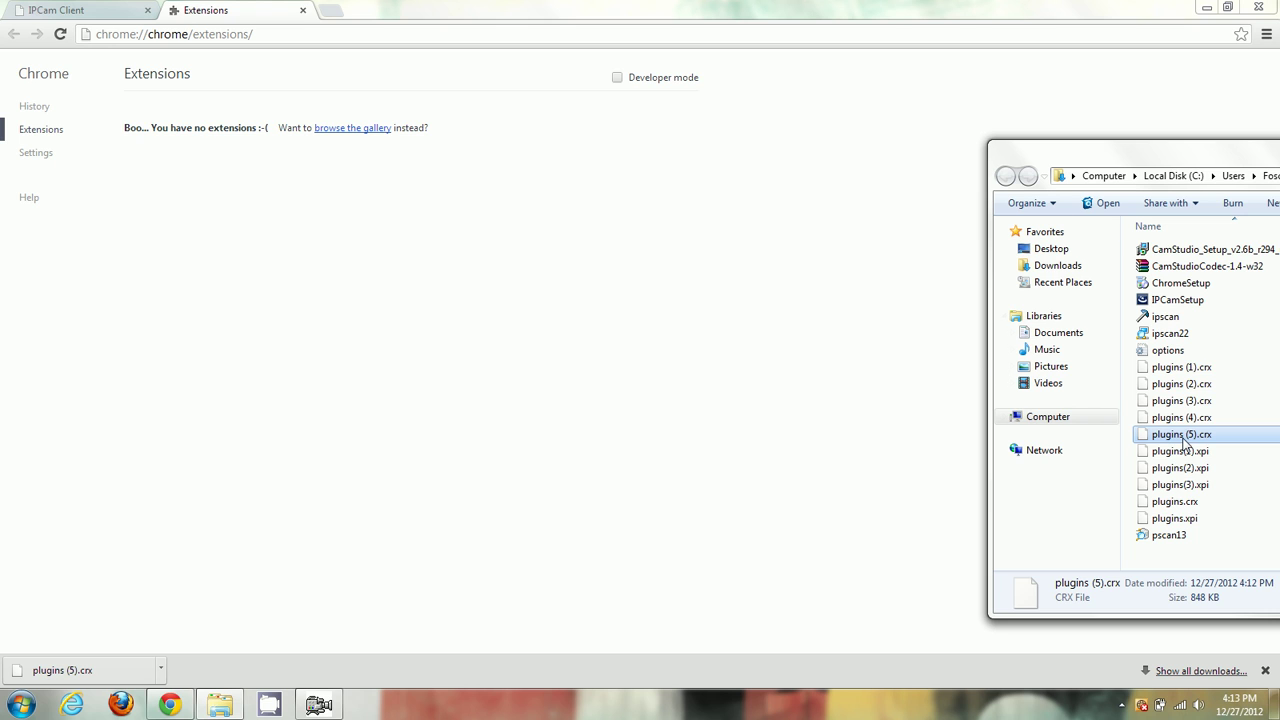
pyautogui.moveTo(1185, 447); pyautogui.dragTo(637, 360)
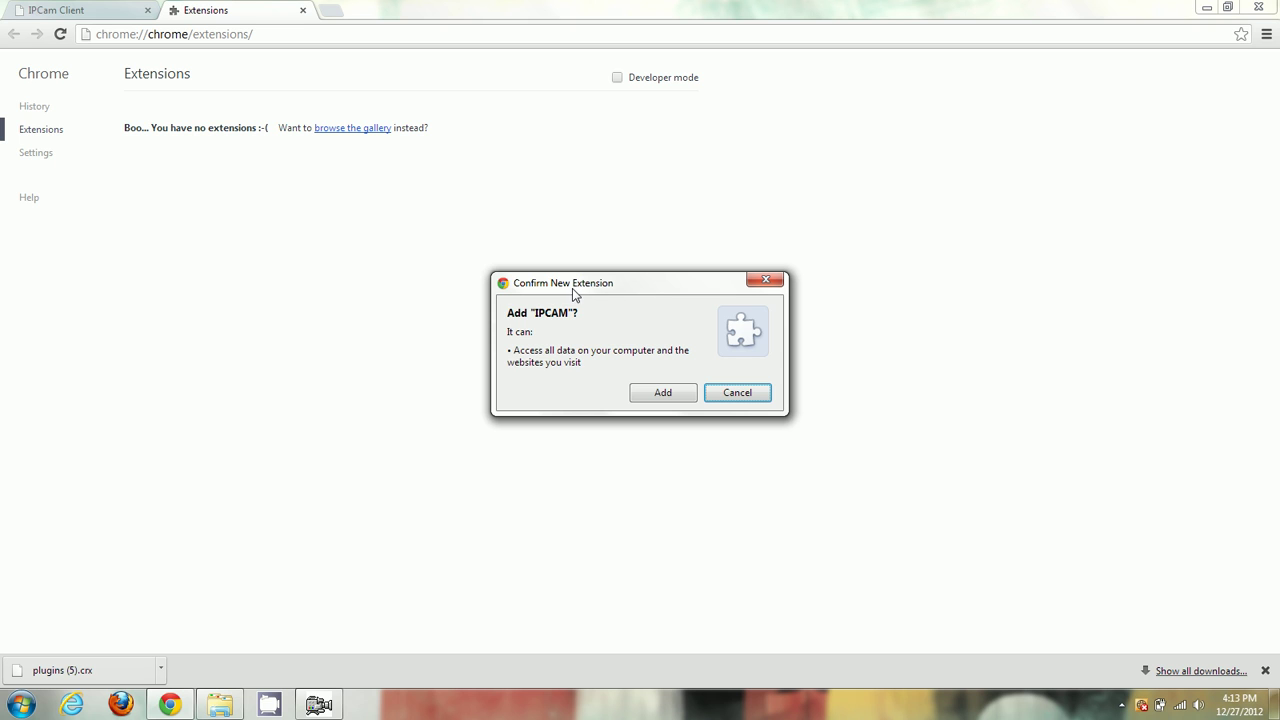
pyautogui.click(665, 394)
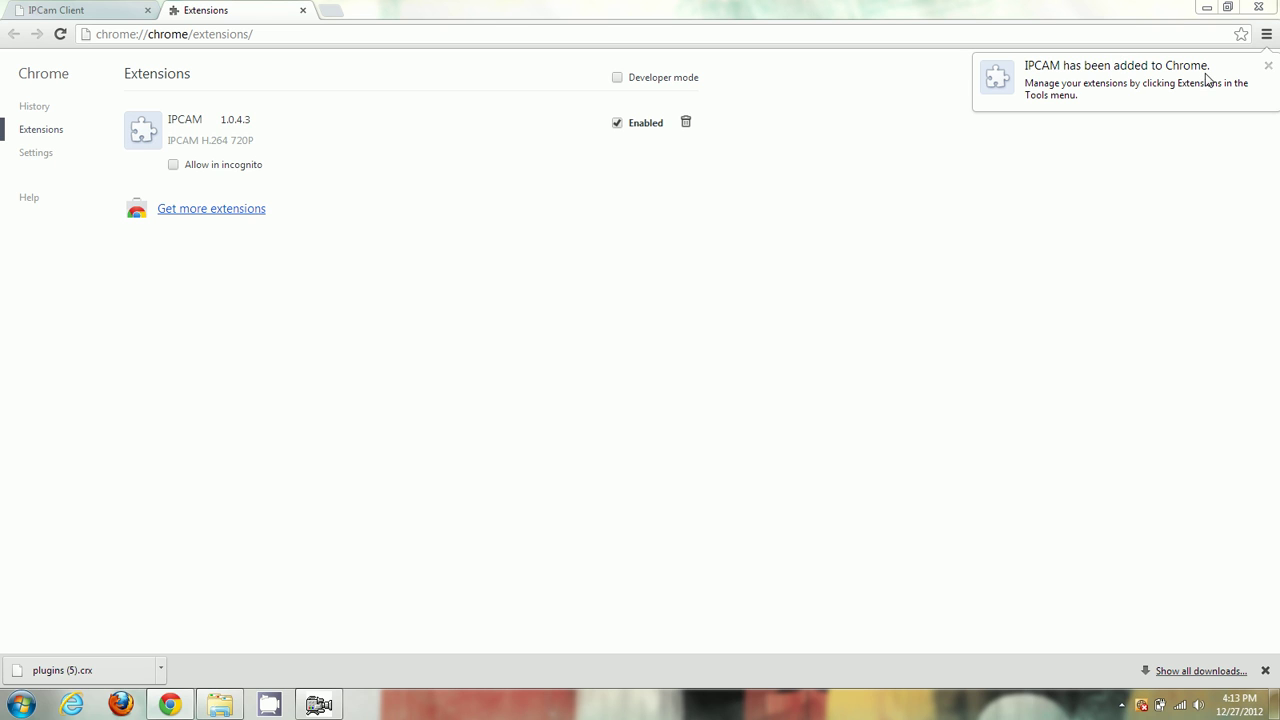
pyautogui.click(302, 11)
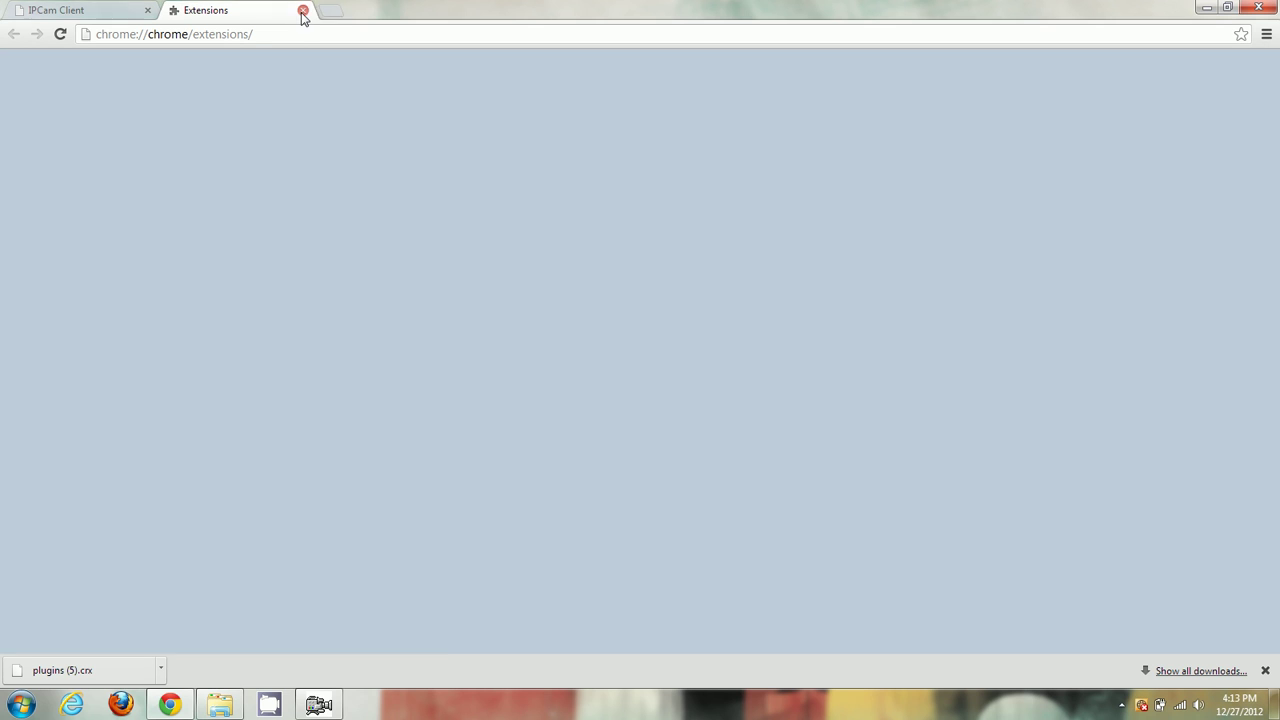
# Reload the camera's login page and fill in the username admin and the account password
pyautogui.click(60, 34)
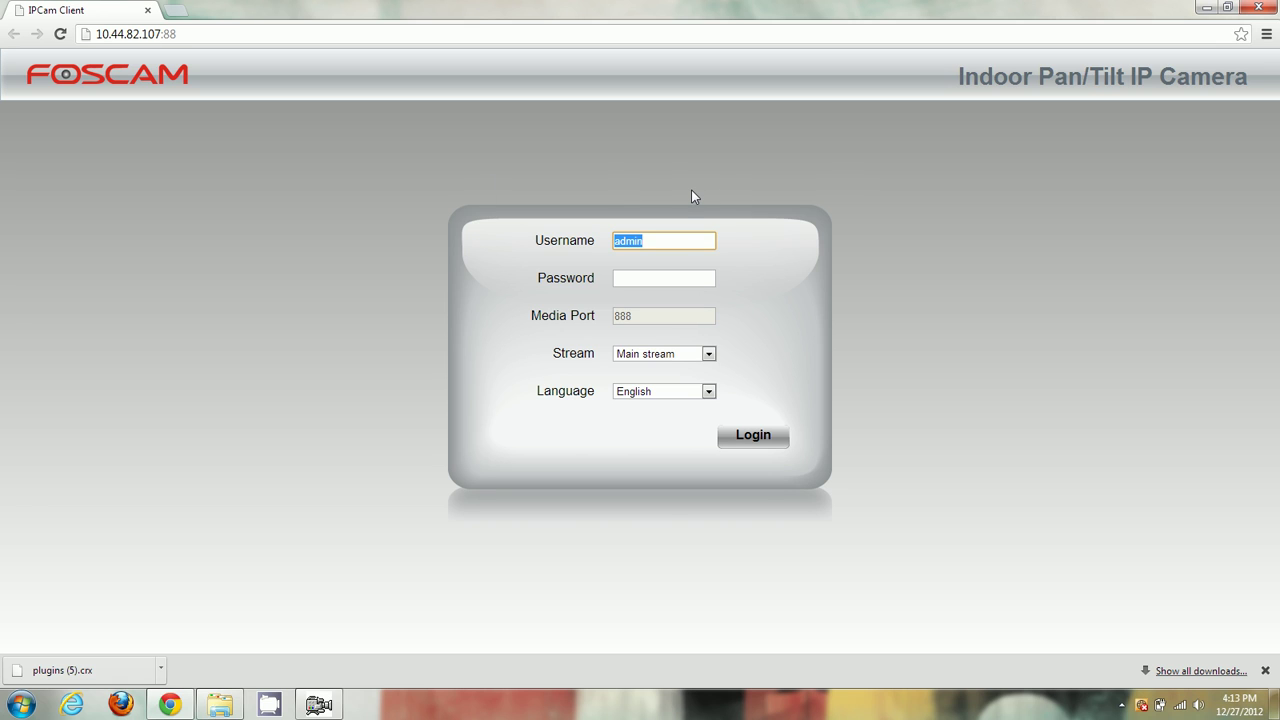
pyautogui.click(637, 243)
pyautogui.click(645, 283)
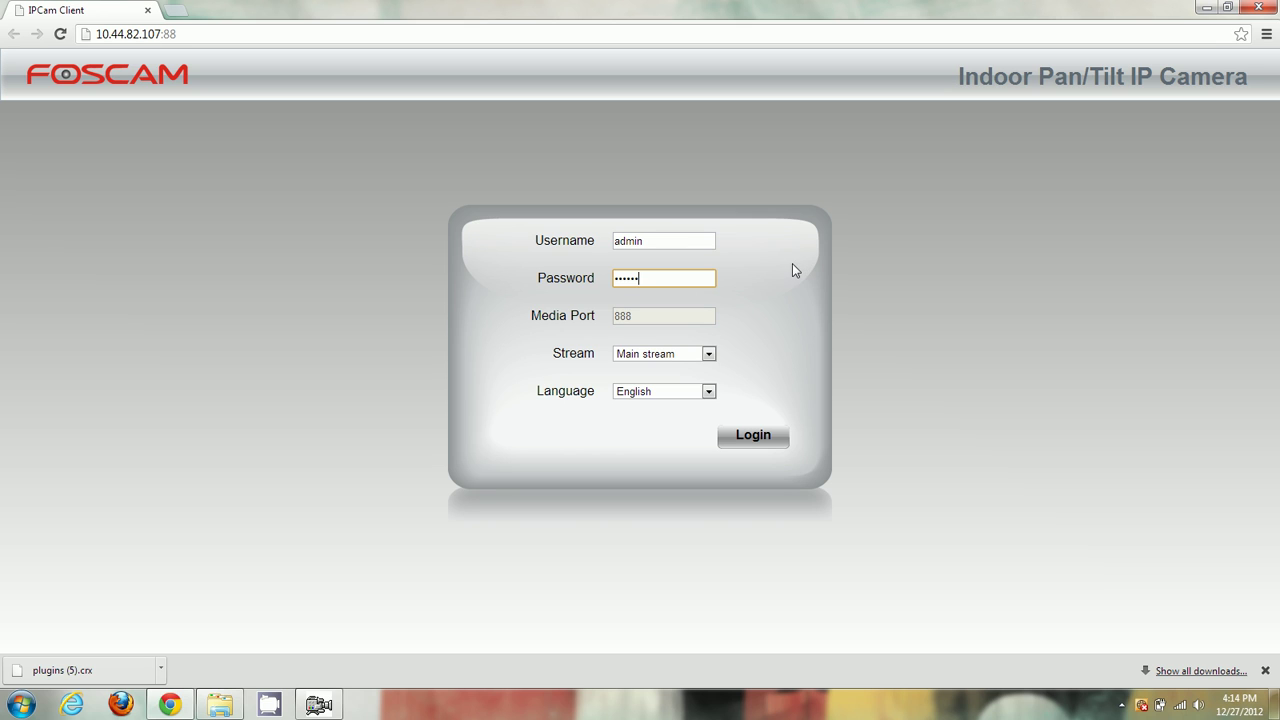
pyautogui.doubleClick(669, 285)
pyautogui.press('BackSpace')
pyautogui.moveTo(655, 243); pyautogui.dragTo(608, 245)
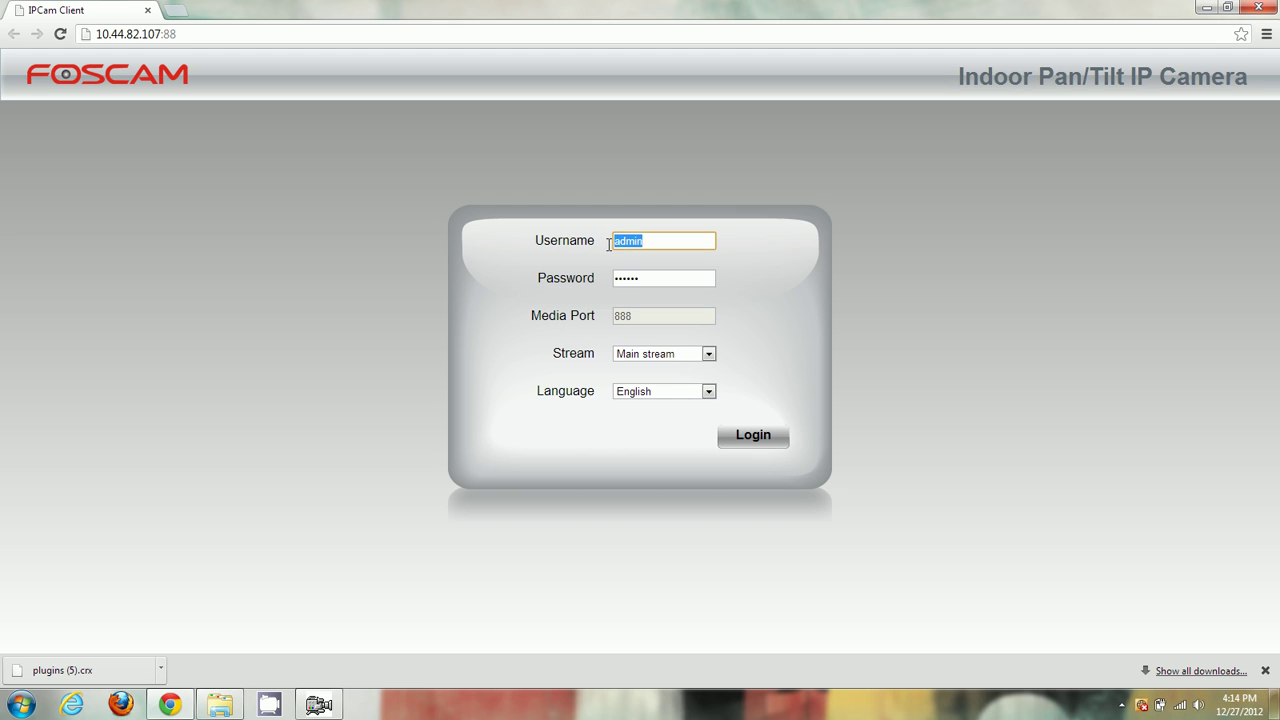
pyautogui.click(646, 242)
pyautogui.click(669, 276)
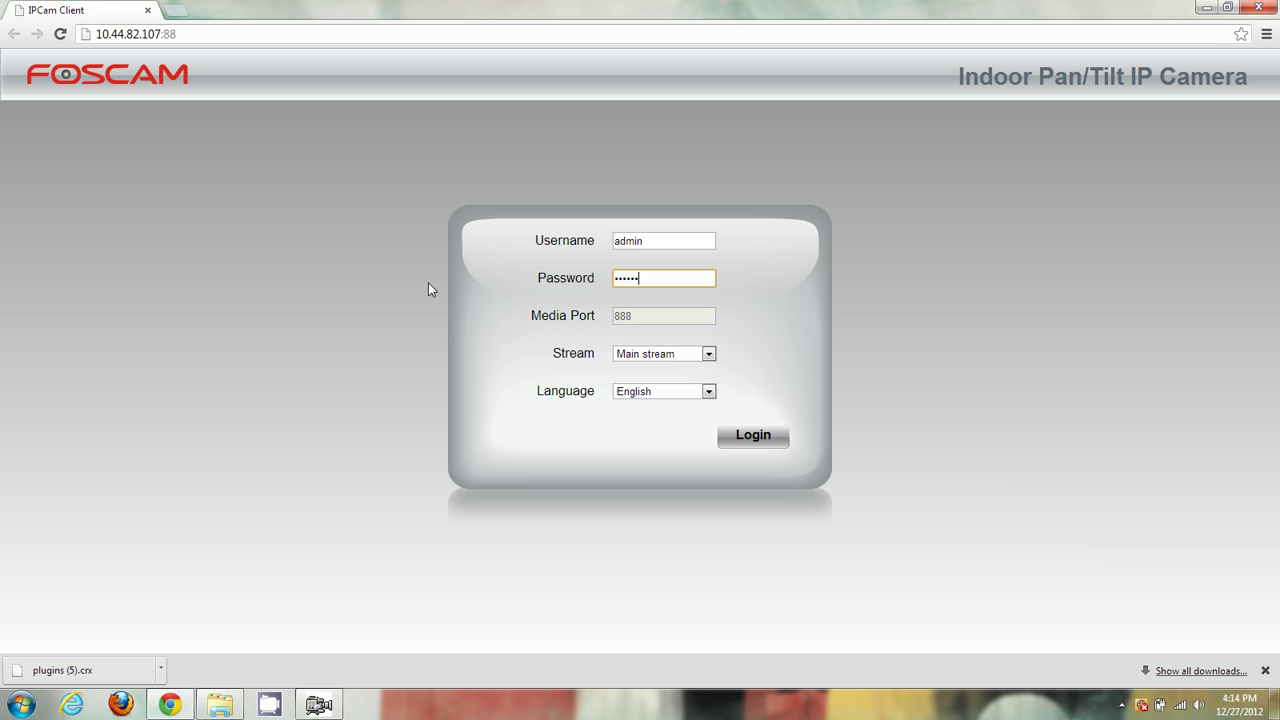
# Compare the stream choices, set Main stream with English as the language, and log in to the camera
pyautogui.click(632, 358)
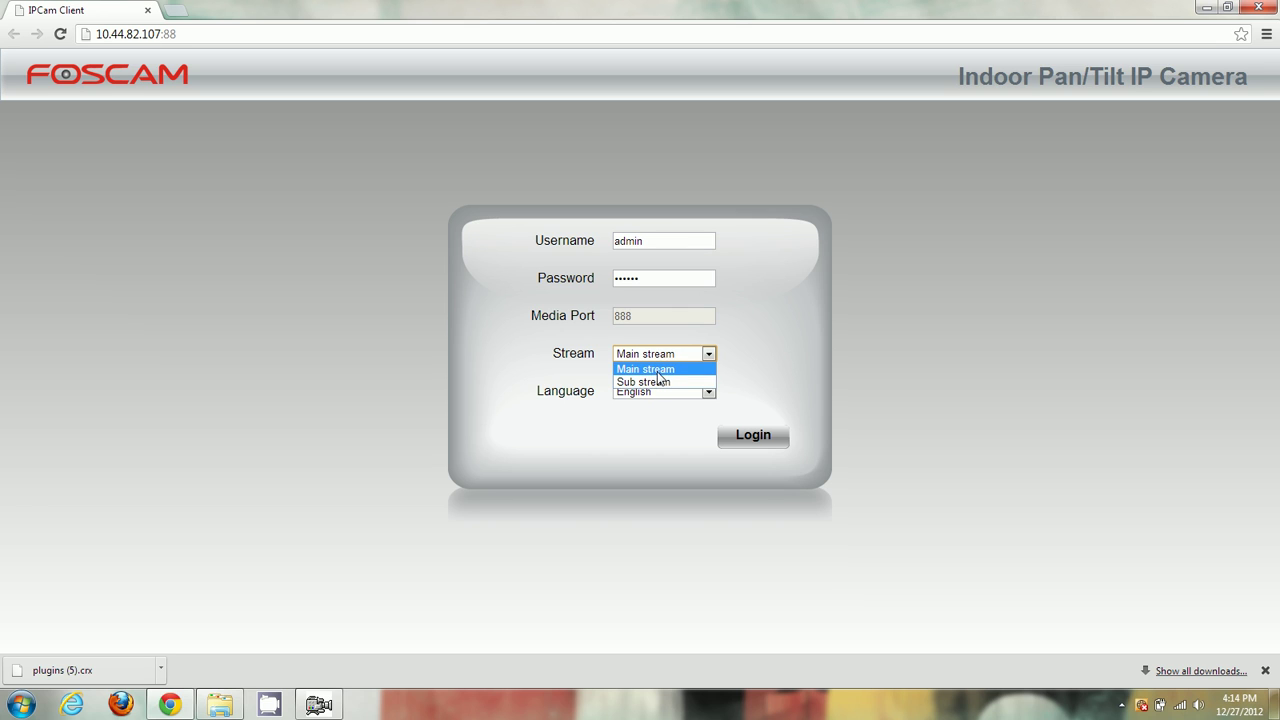
pyautogui.click(656, 371)
pyautogui.click(655, 358)
pyautogui.click(669, 384)
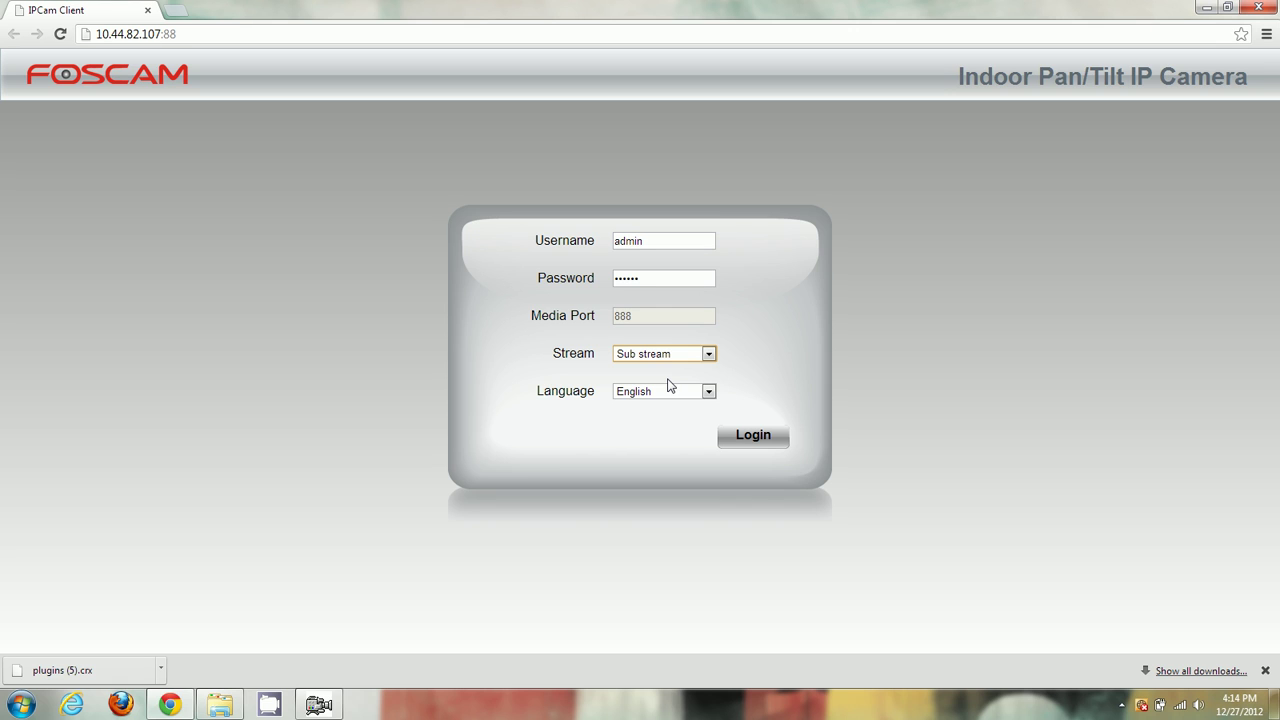
pyautogui.click(663, 356)
pyautogui.click(662, 369)
pyautogui.click(669, 396)
pyautogui.click(680, 406)
pyautogui.click(645, 445)
pyautogui.click(755, 440)
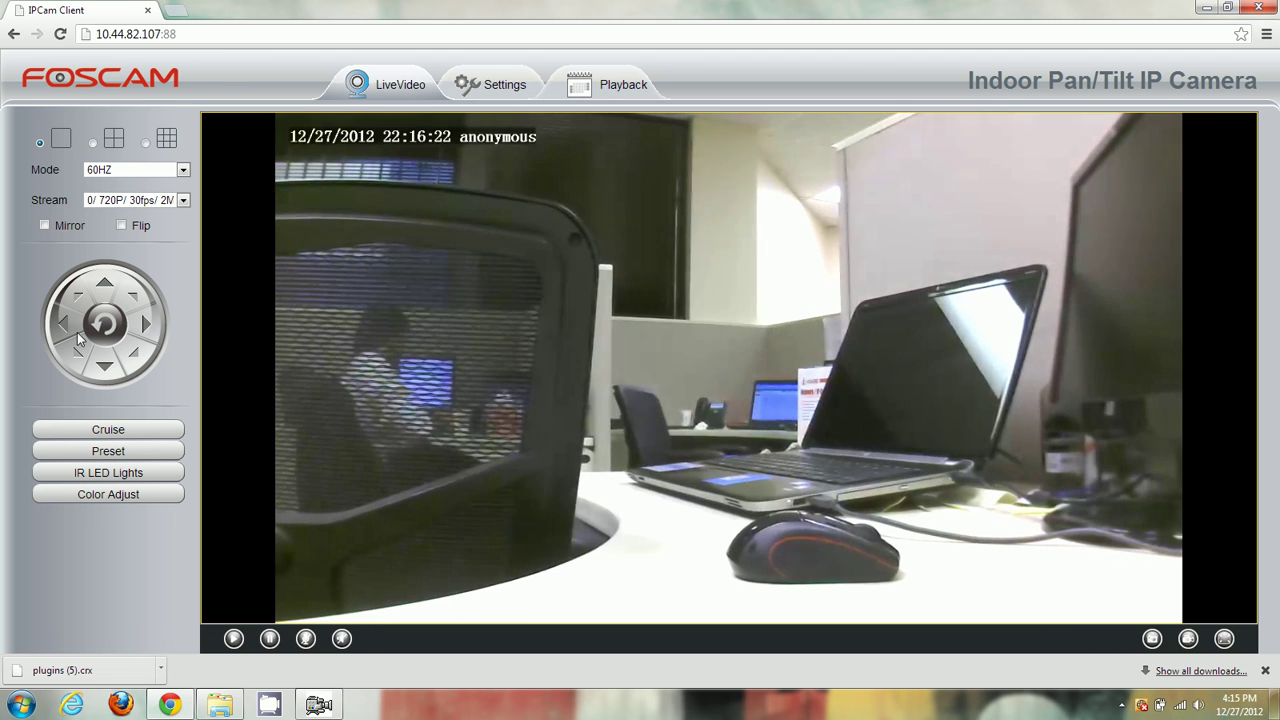
# Pan the camera left and tilt it down and up using the live video's direction controls
pyautogui.click(62, 323)
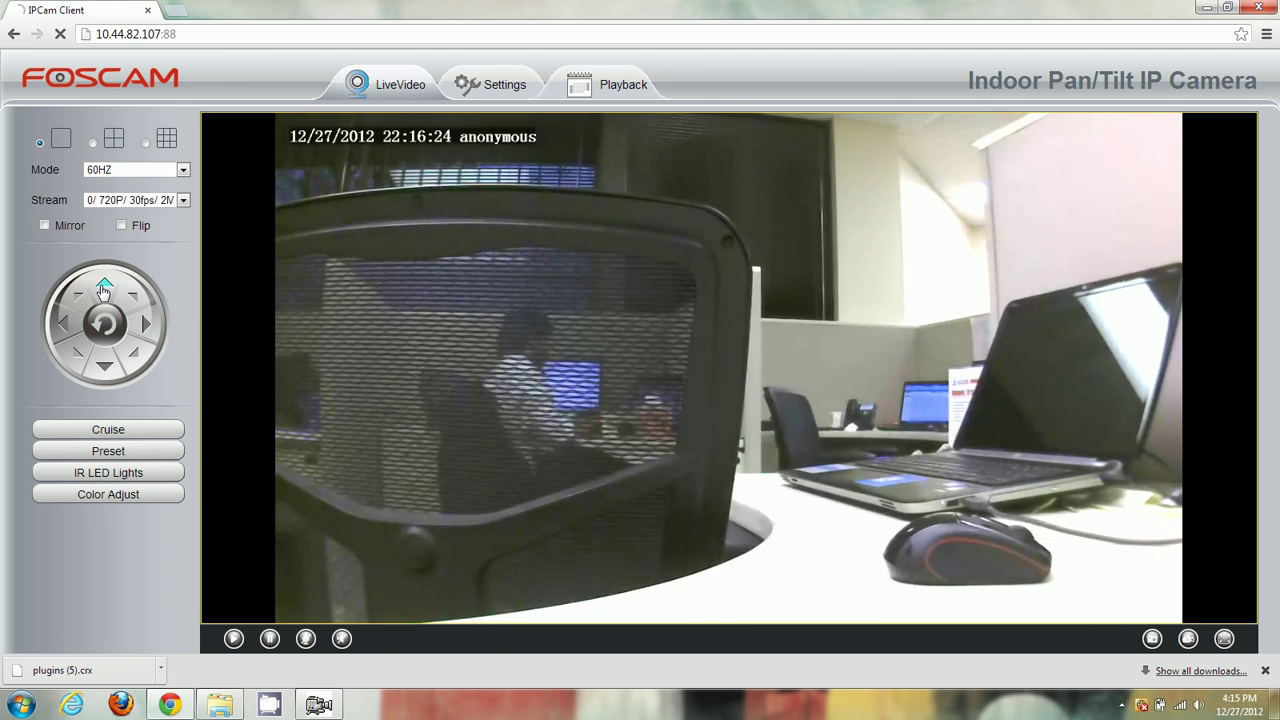
pyautogui.click(80, 302)
pyautogui.click(108, 370)
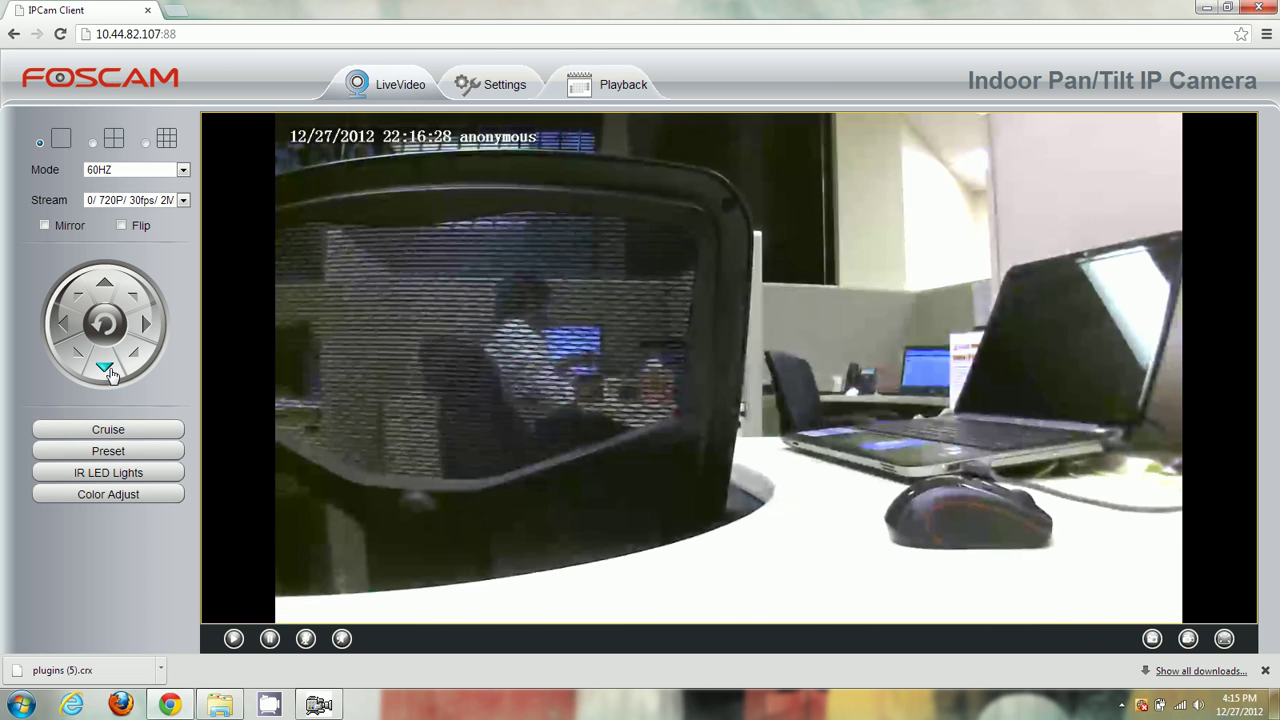
pyautogui.click(105, 289)
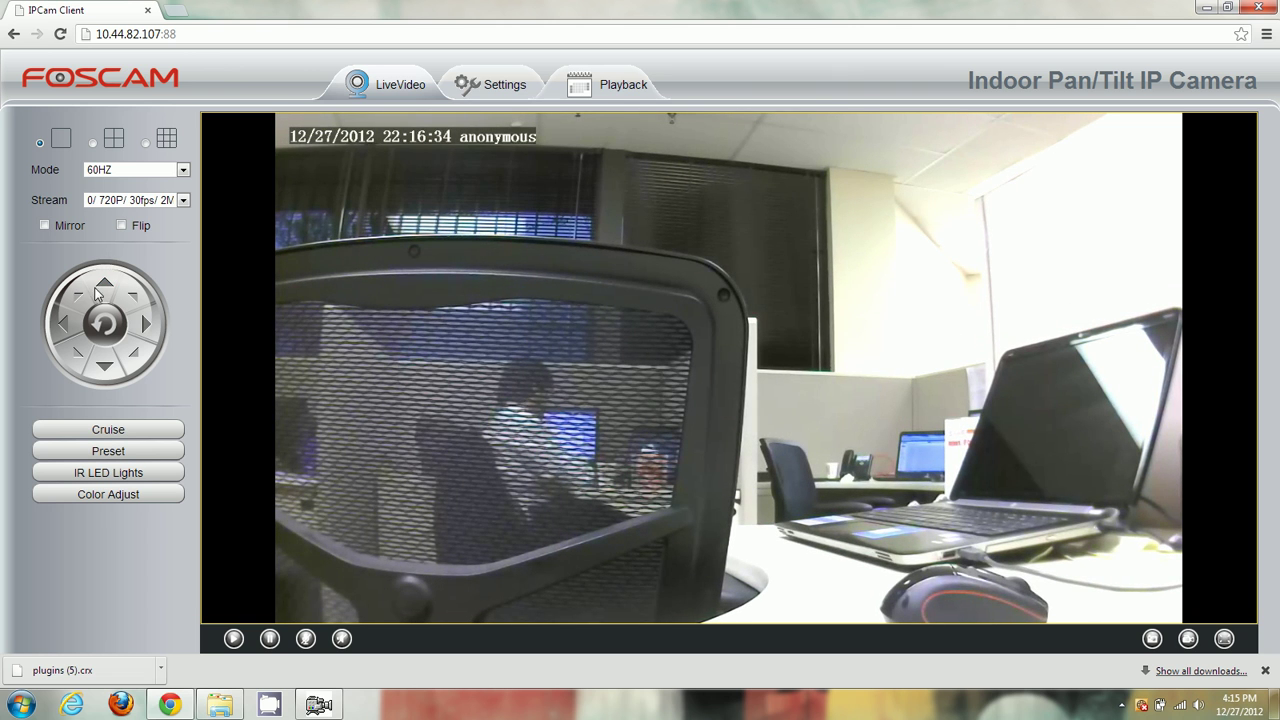
# Switch the Mirror and Flip options of the live video on and off again
pyautogui.click(44, 225)
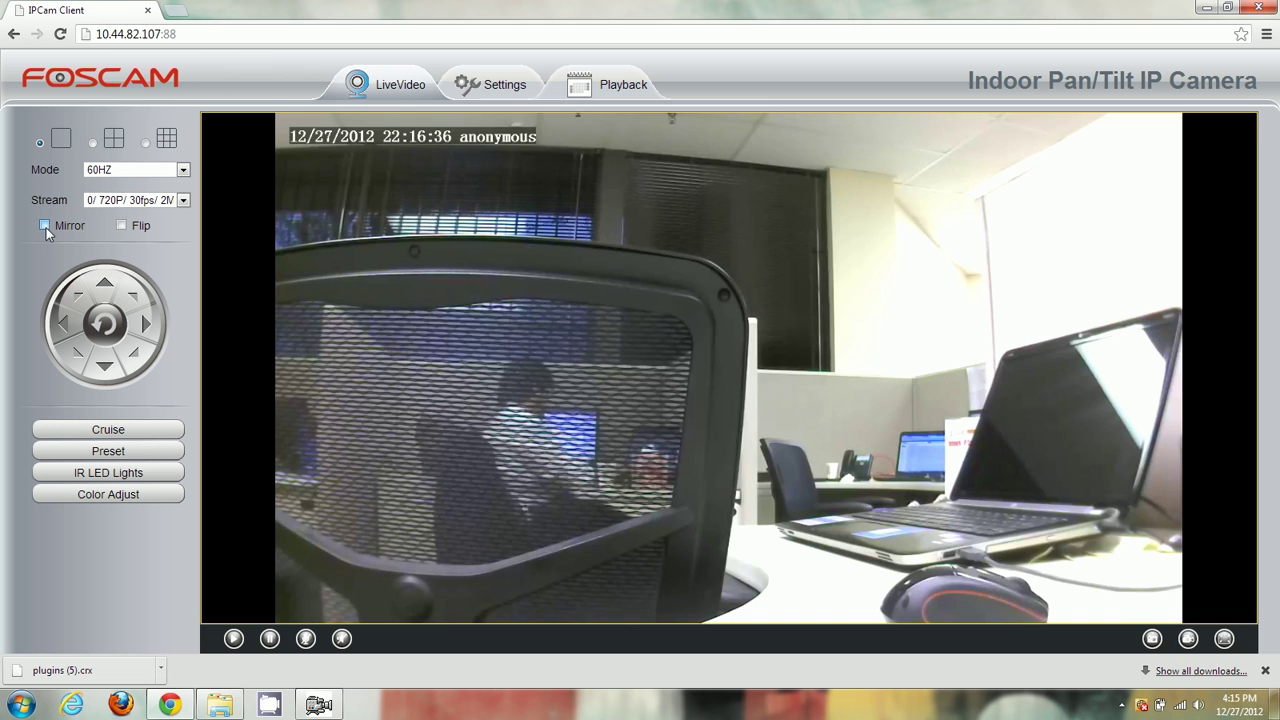
pyautogui.click(44, 225)
pyautogui.click(122, 226)
pyautogui.click(122, 226)
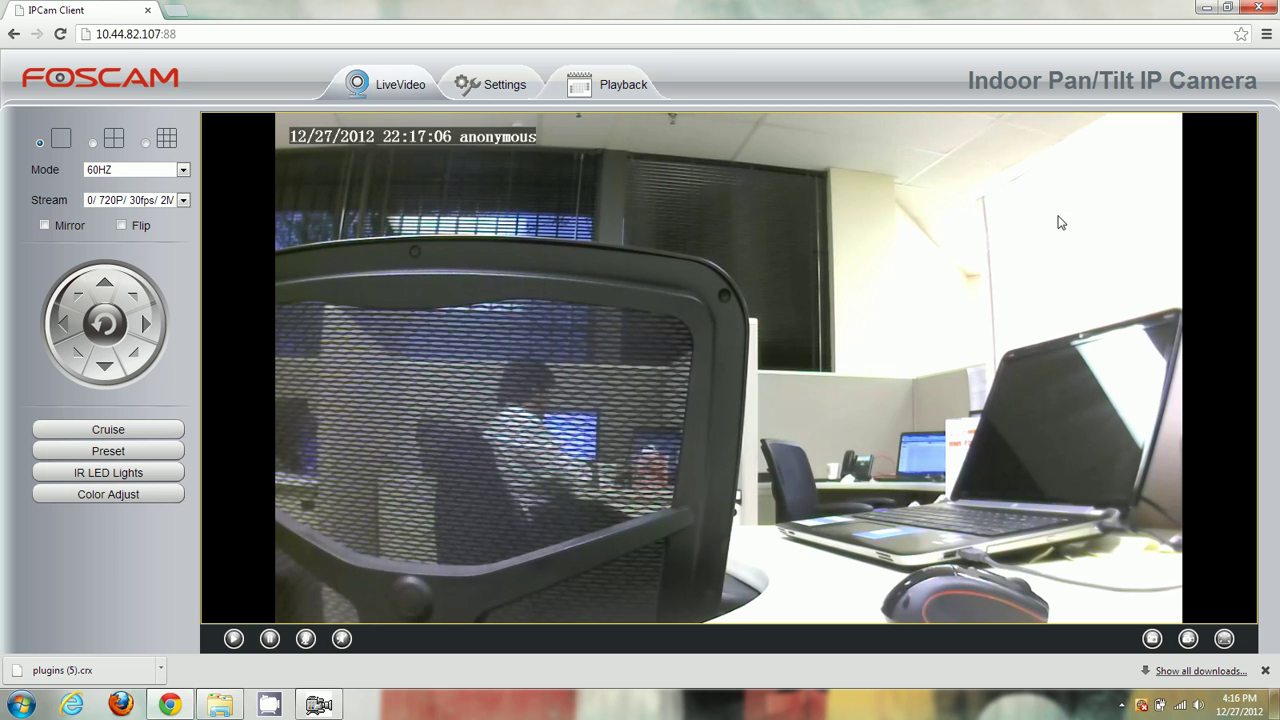
# Close Chrome and the Downloads folder window
pyautogui.click(1255, 8)
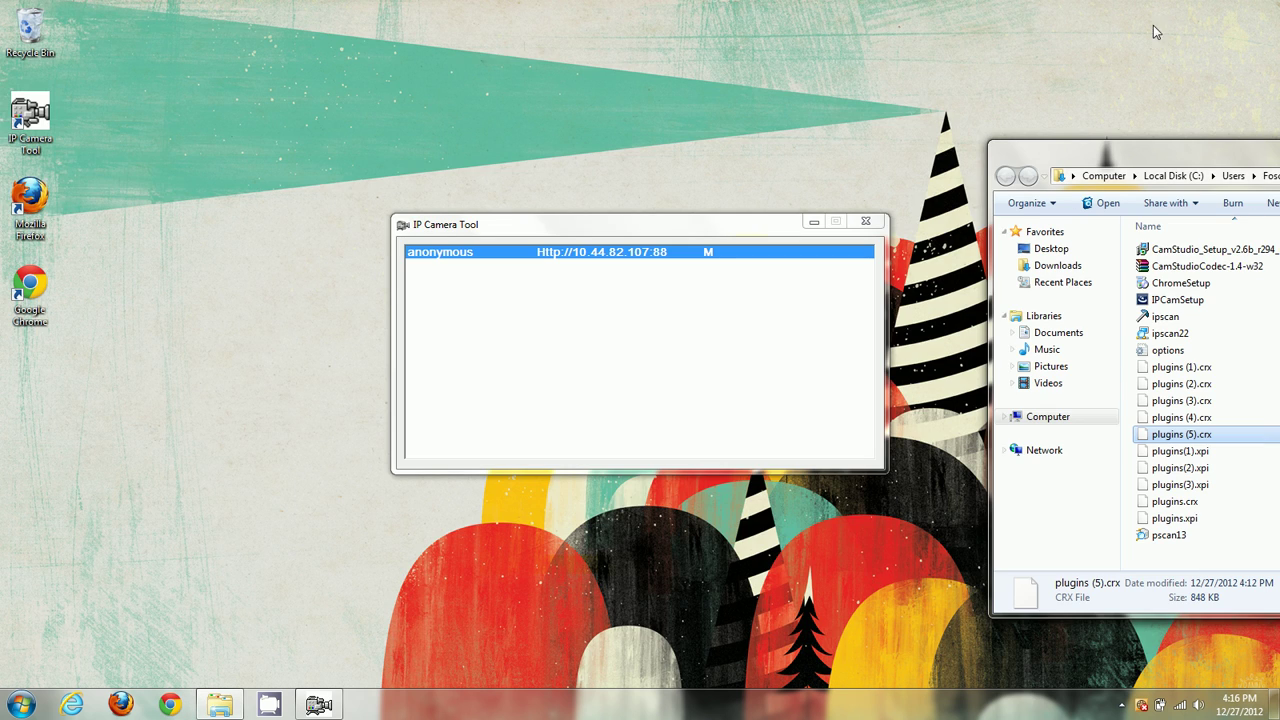
pyautogui.moveTo(1181, 154); pyautogui.dragTo(300, 145)
pyautogui.click(876, 149)
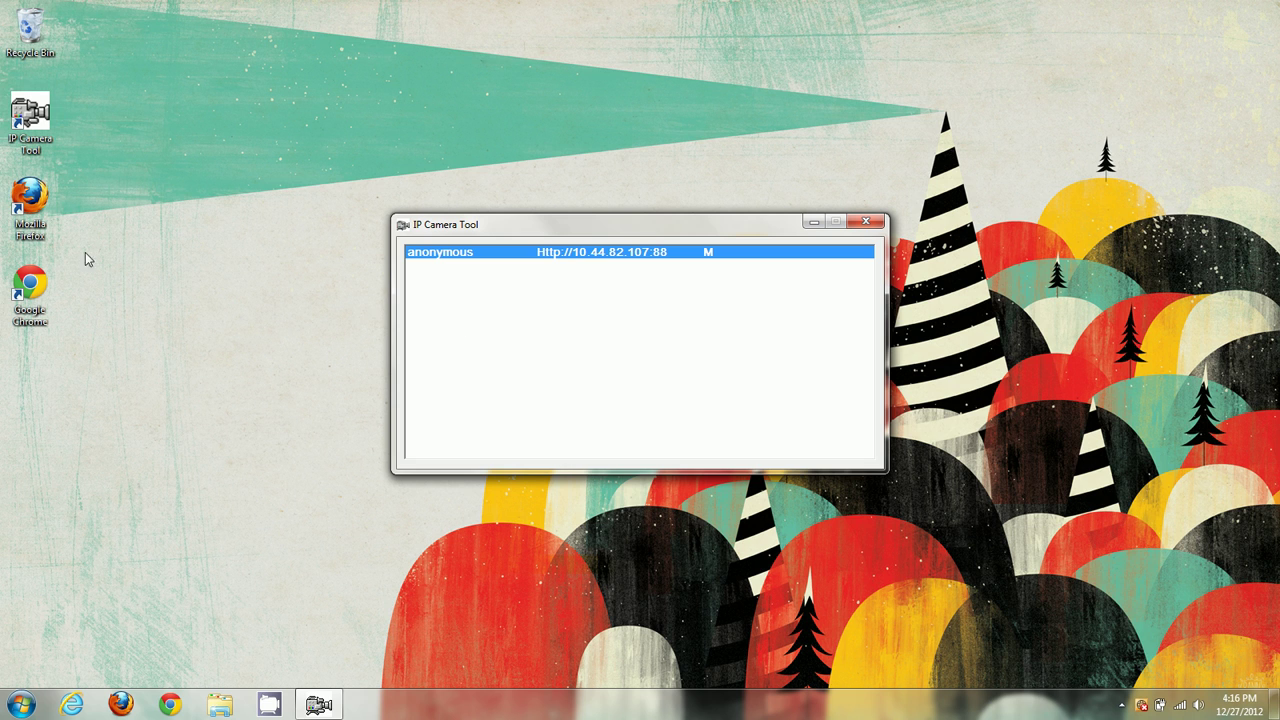
# Start Mozilla Firefox and open the camera's login page at 10.44.82.107:88
pyautogui.doubleClick(36, 203)
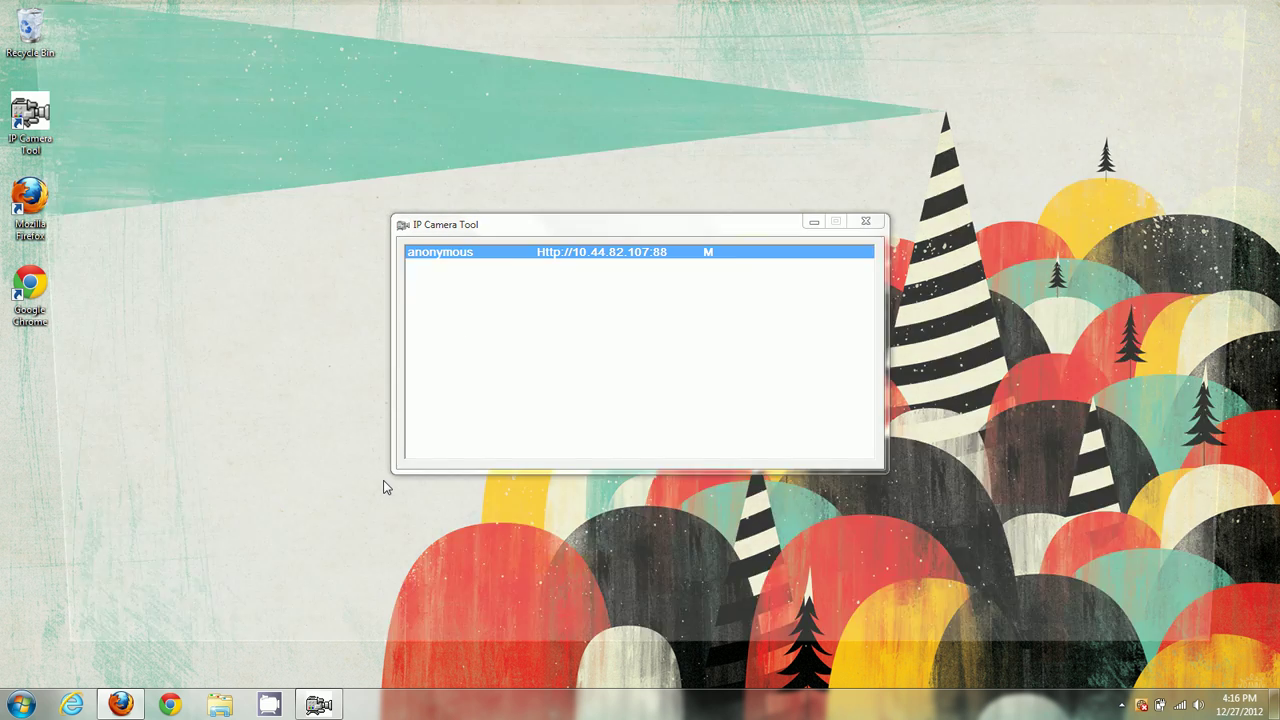
pyautogui.click(176, 39)
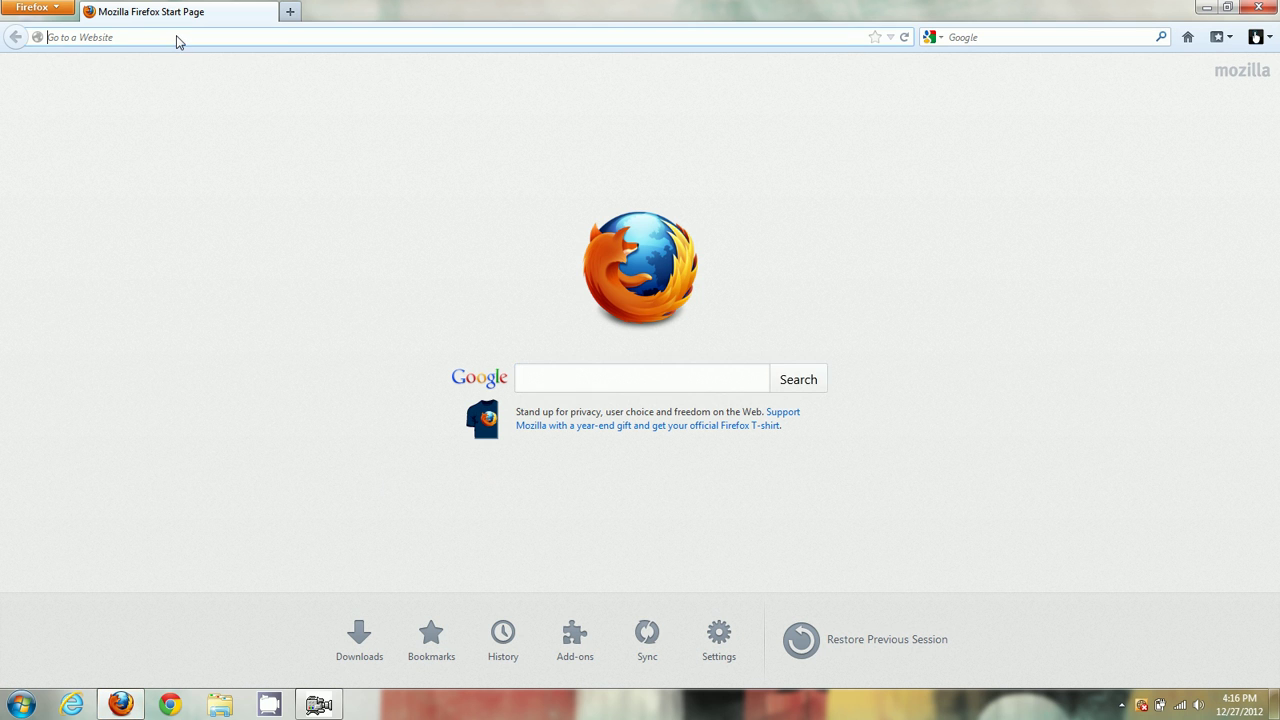
pyautogui.write('10.44.82.107/')
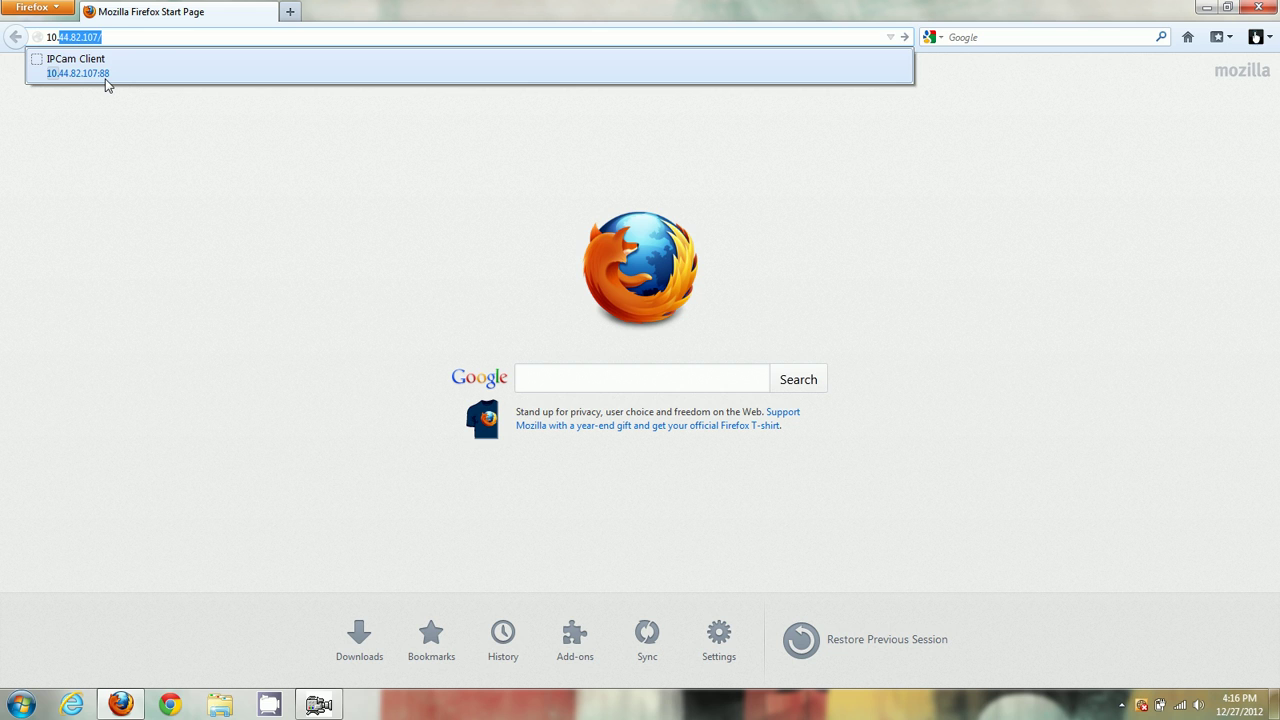
pyautogui.click(112, 80)
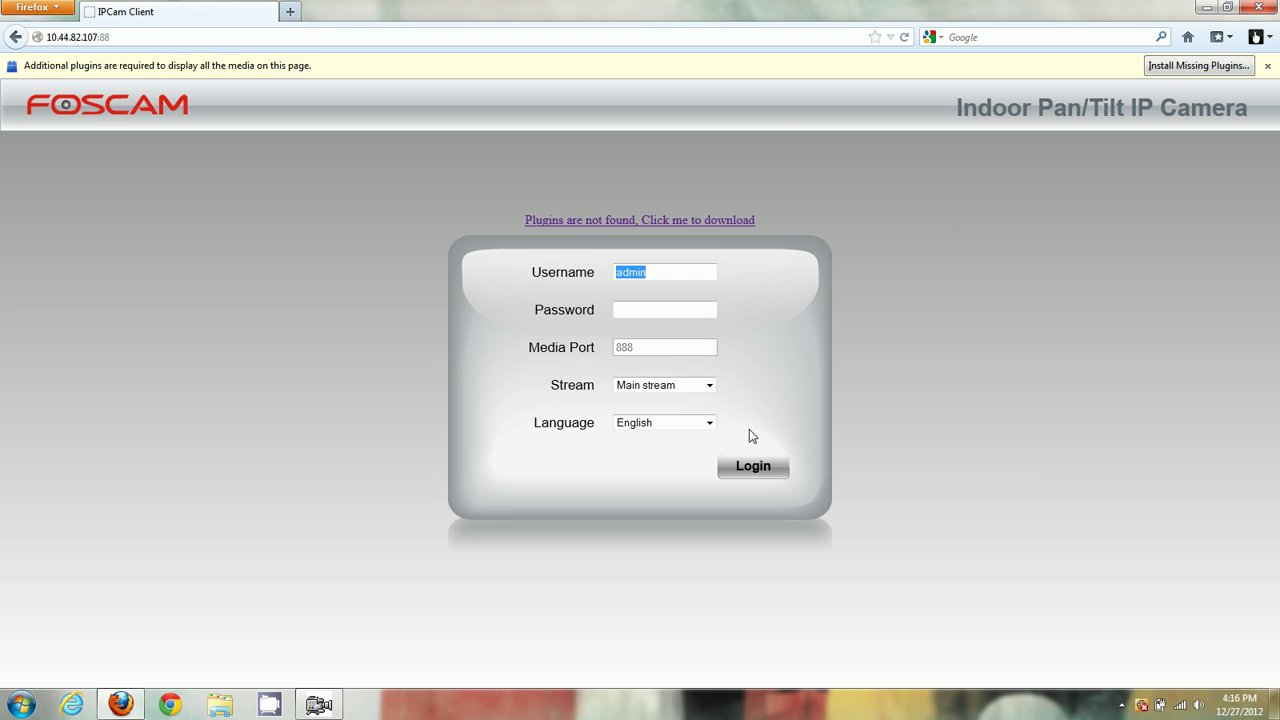
# Save the missing plugins.xpi file from the login page, open its containing folder, and move the folder window aside
pyautogui.click(695, 220)
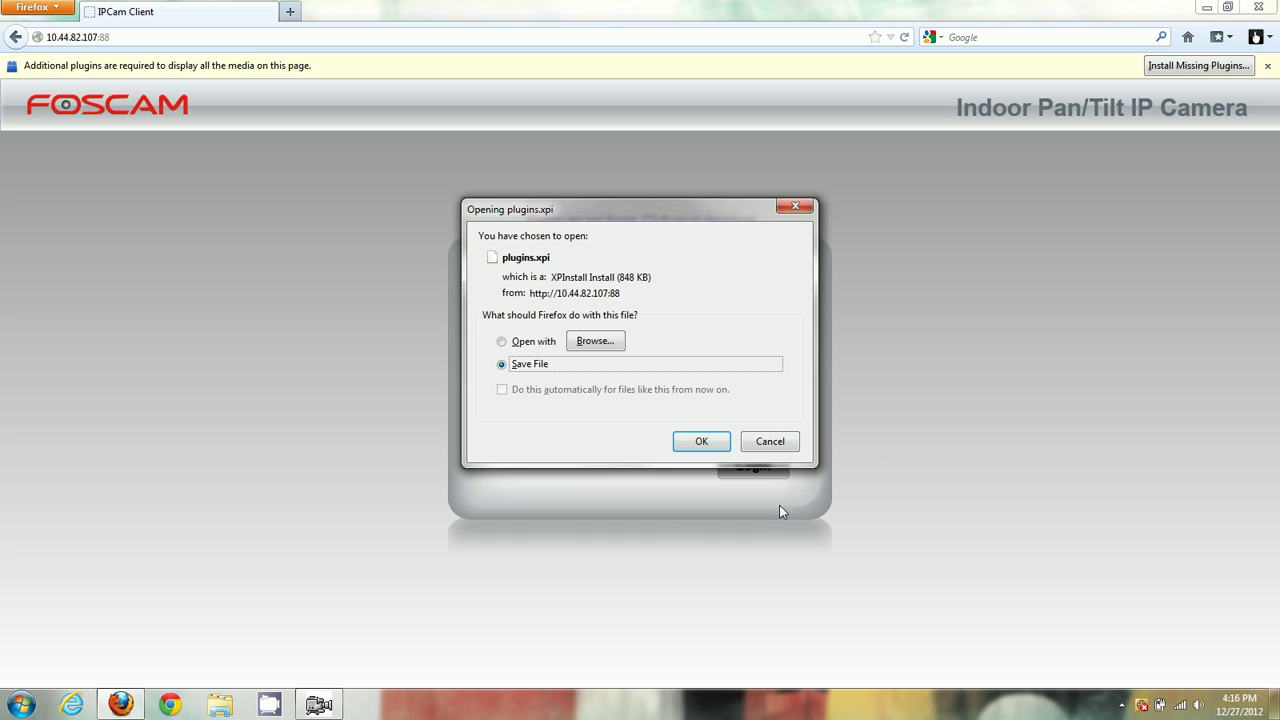
pyautogui.click(701, 441)
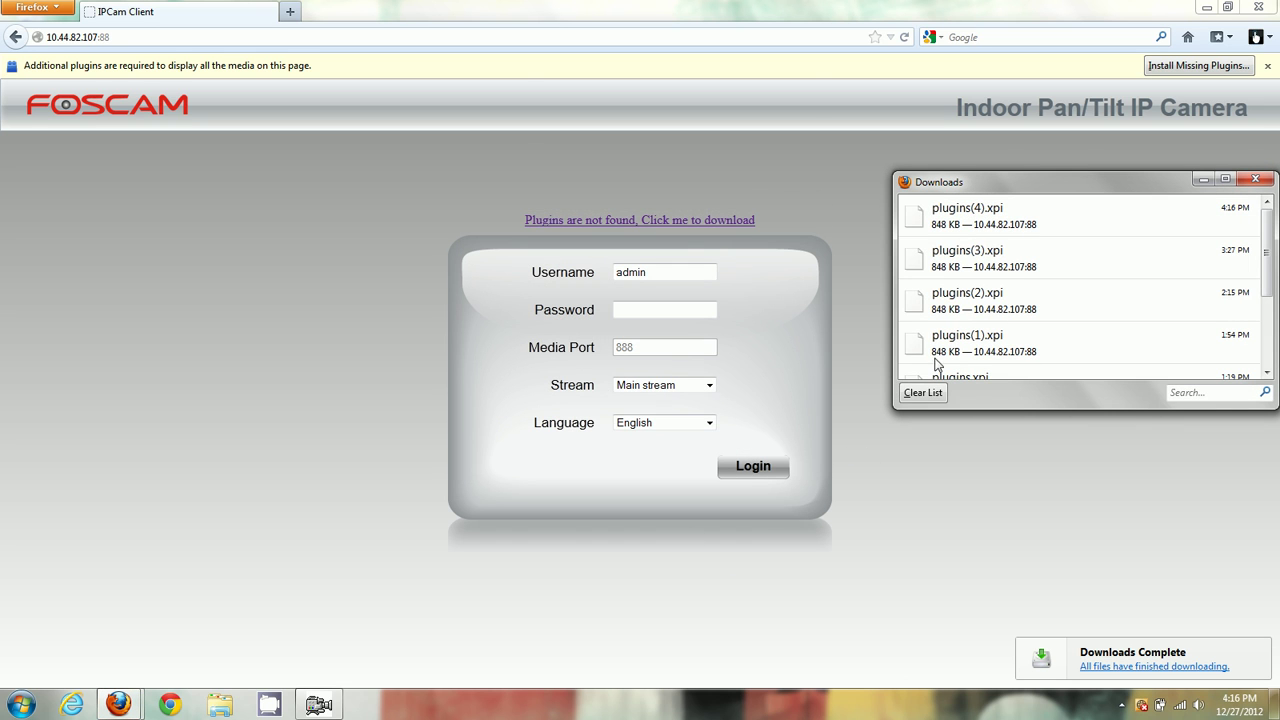
pyautogui.click(1007, 220)
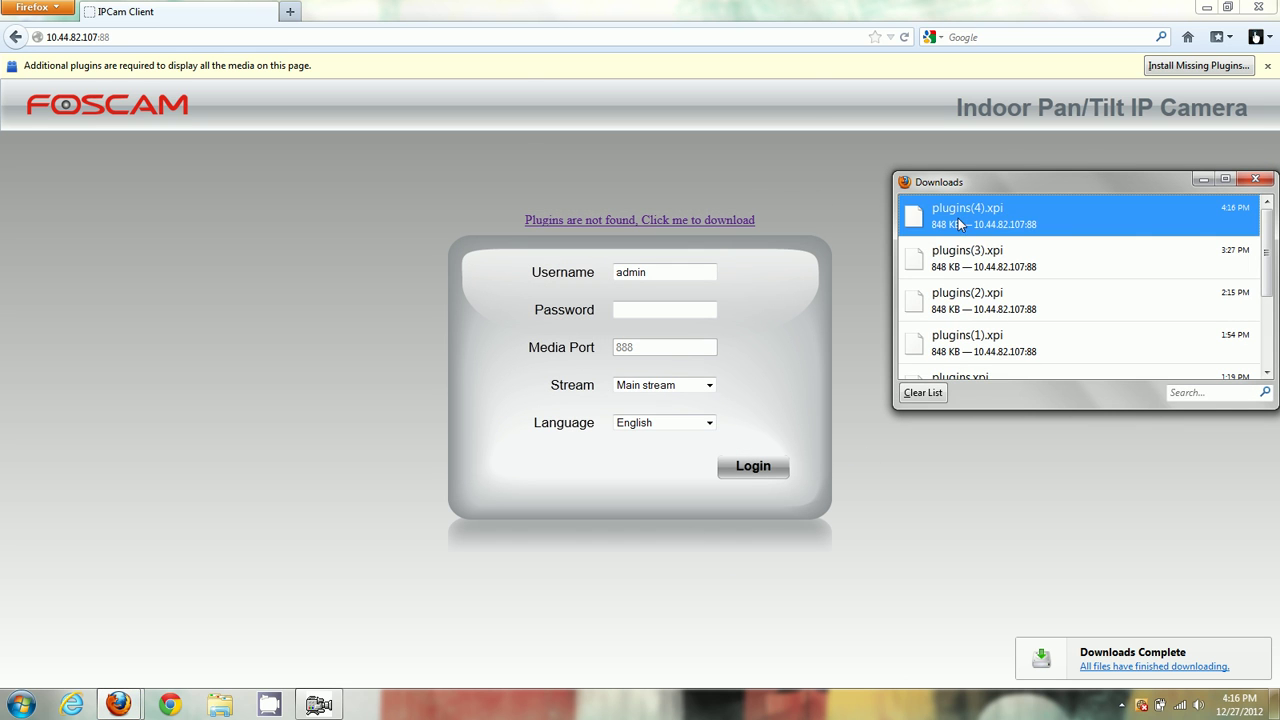
pyautogui.rightClick(1022, 216)
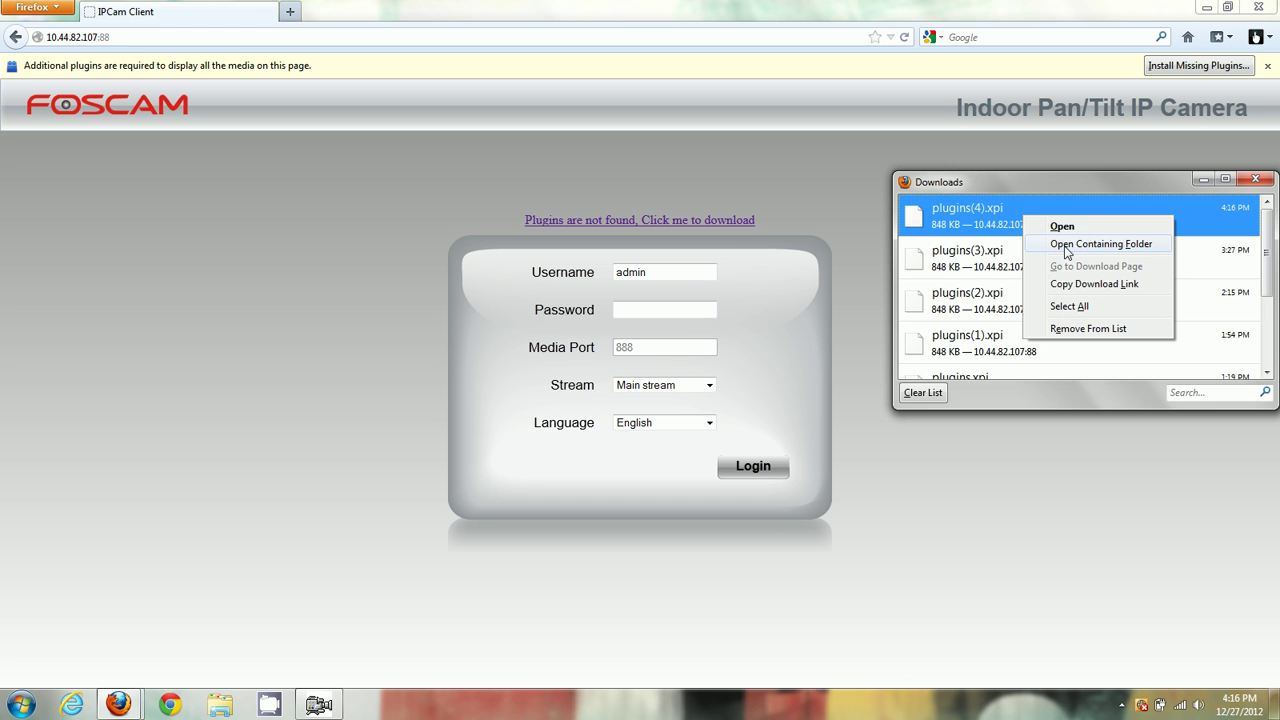
pyautogui.click(1062, 245)
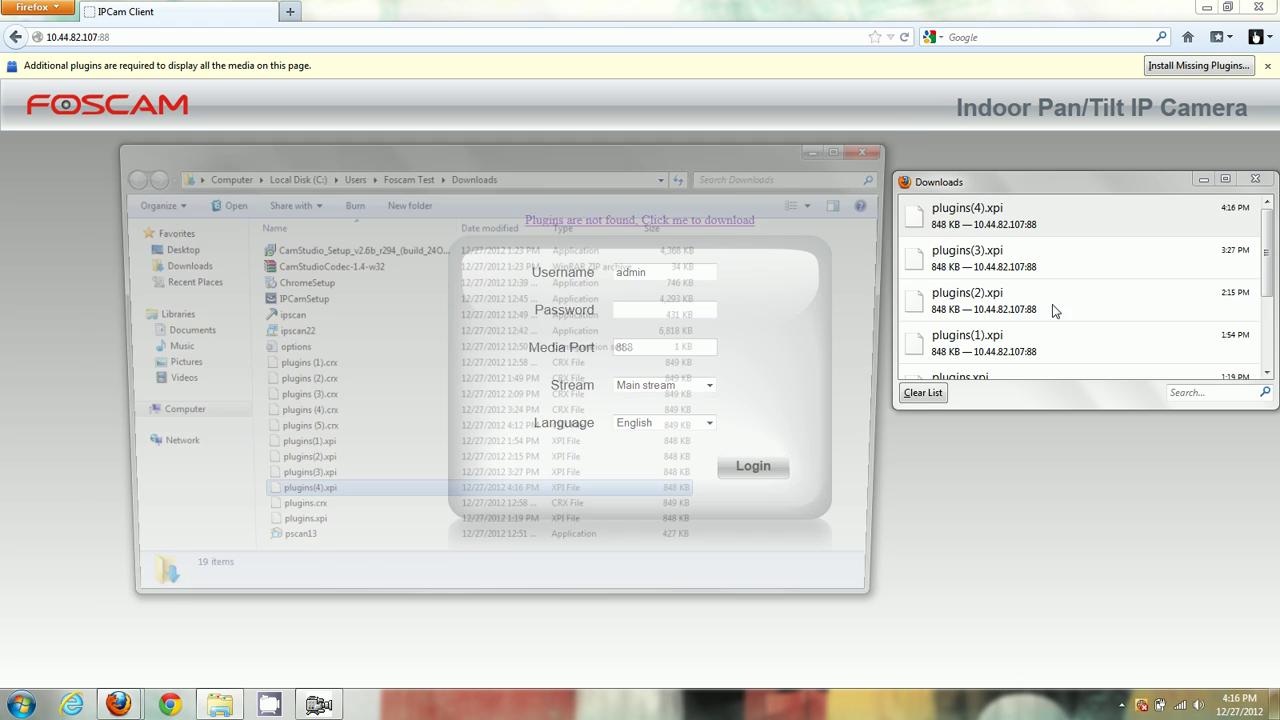
pyautogui.moveTo(291, 153); pyautogui.dragTo(1025, 107)
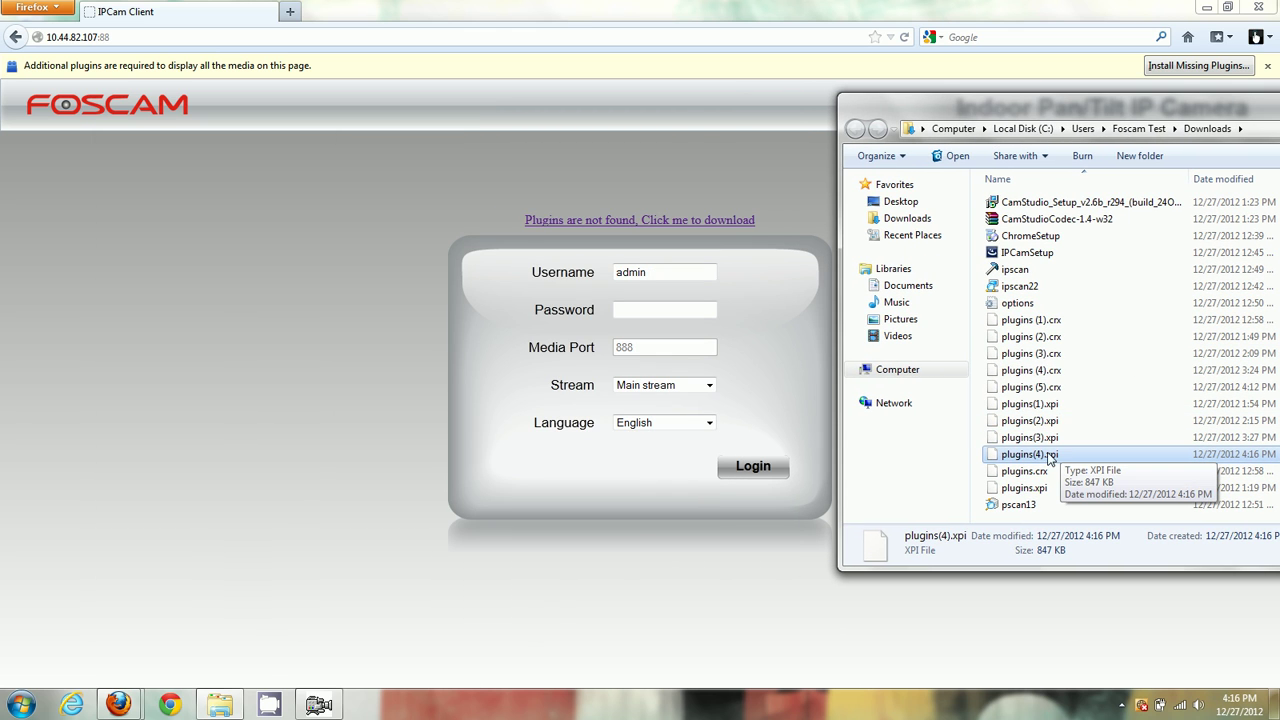
# Install the npIpcam add-on in Firefox from the downloaded plugins(4).xpi file
pyautogui.moveTo(1040, 458); pyautogui.dragTo(494, 388)
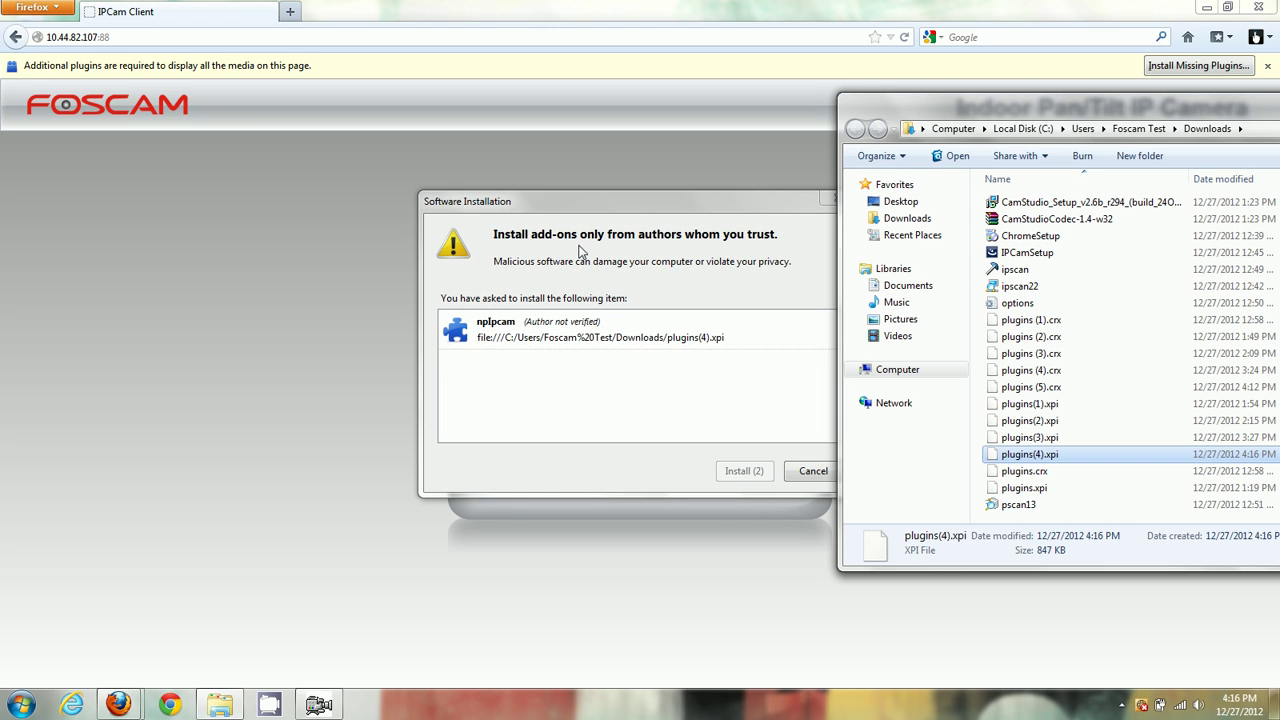
pyautogui.click(691, 260)
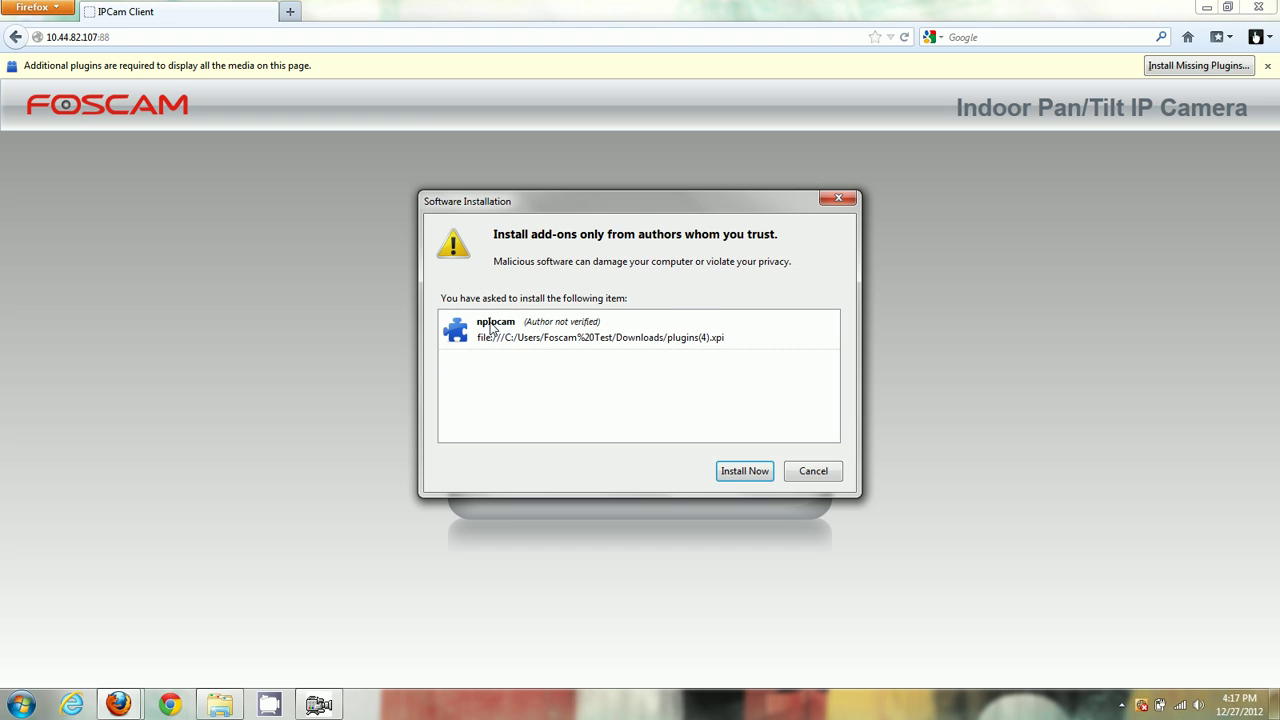
pyautogui.click(734, 479)
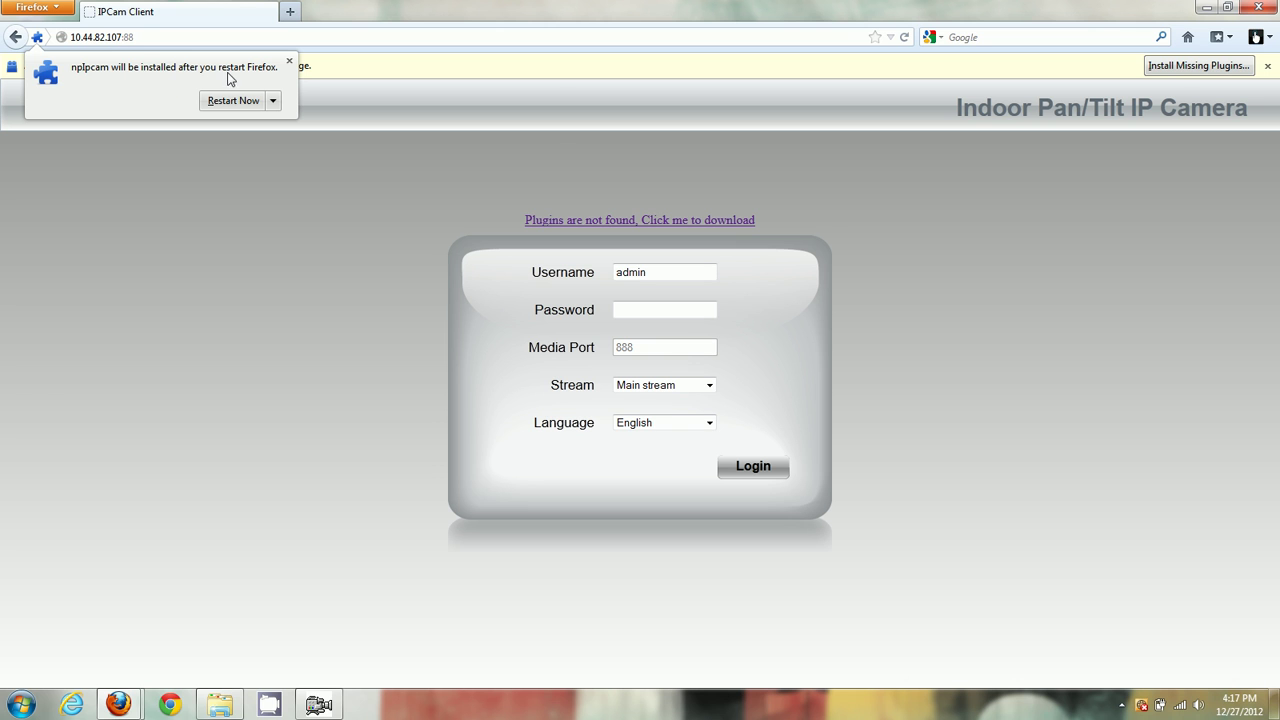
# Close Firefox and the Downloads folder window
pyautogui.click(1259, 7)
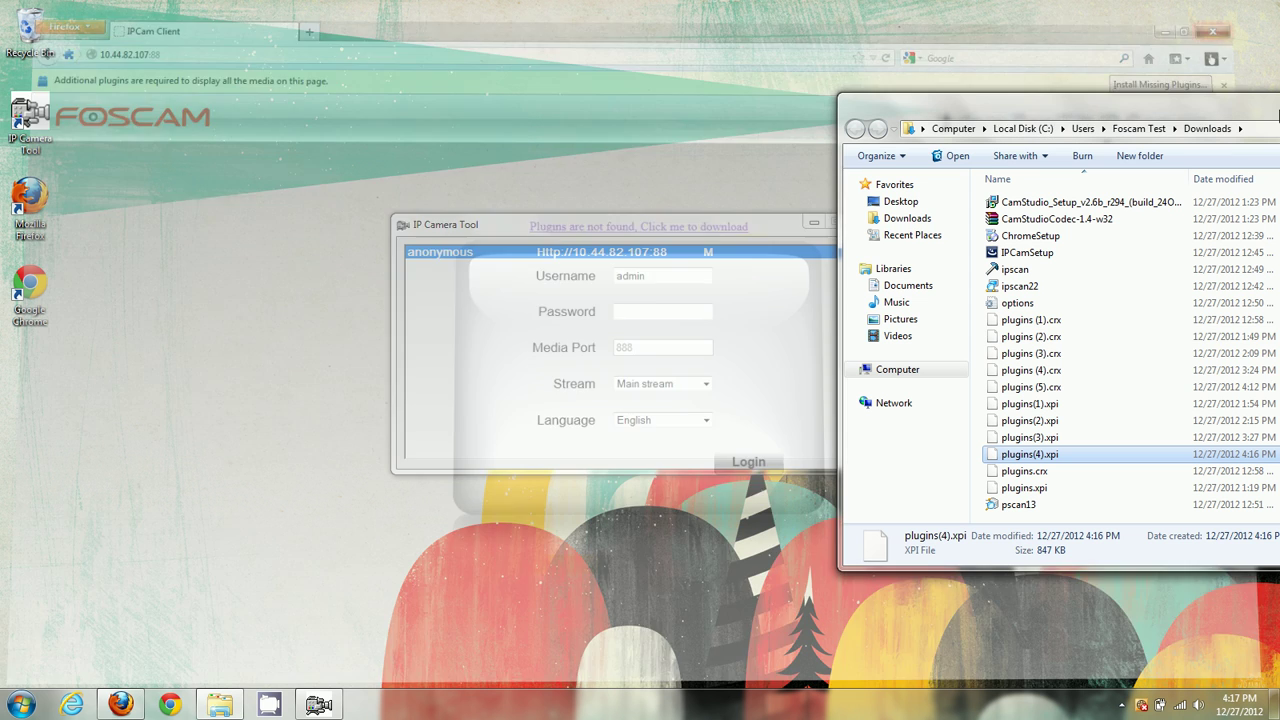
pyautogui.moveTo(995, 113); pyautogui.dragTo(631, 135)
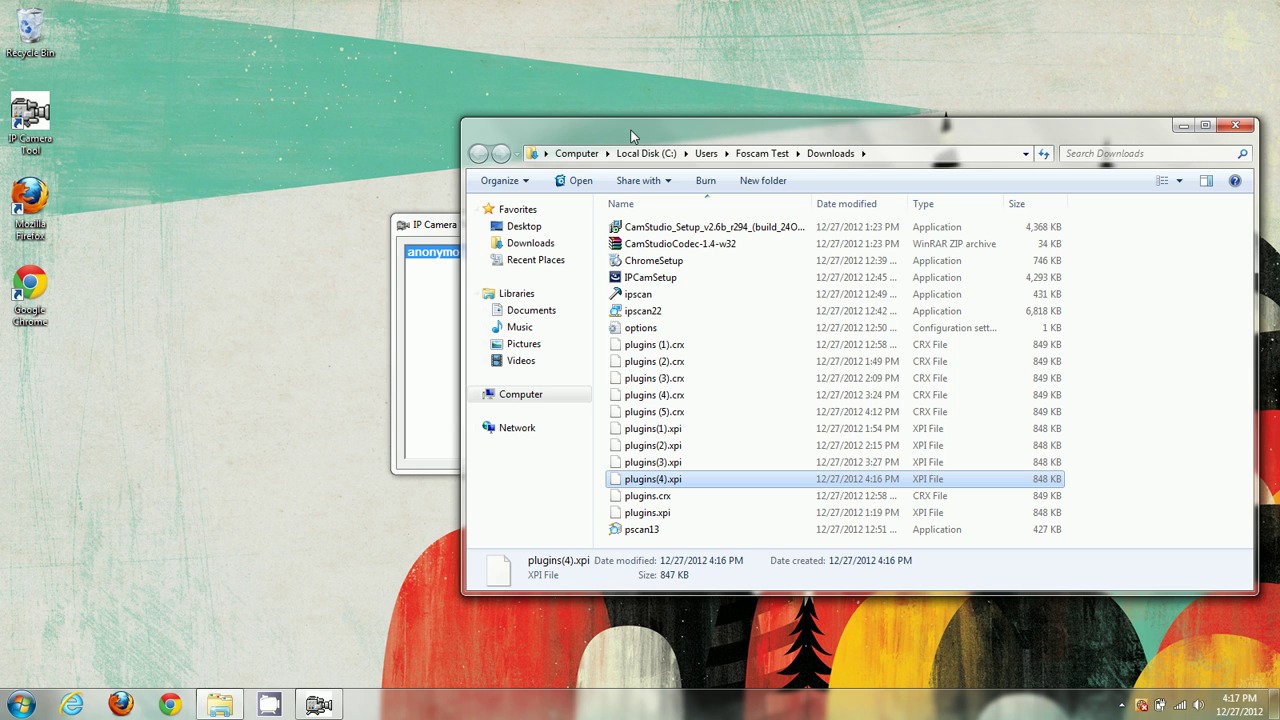
pyautogui.click(1236, 125)
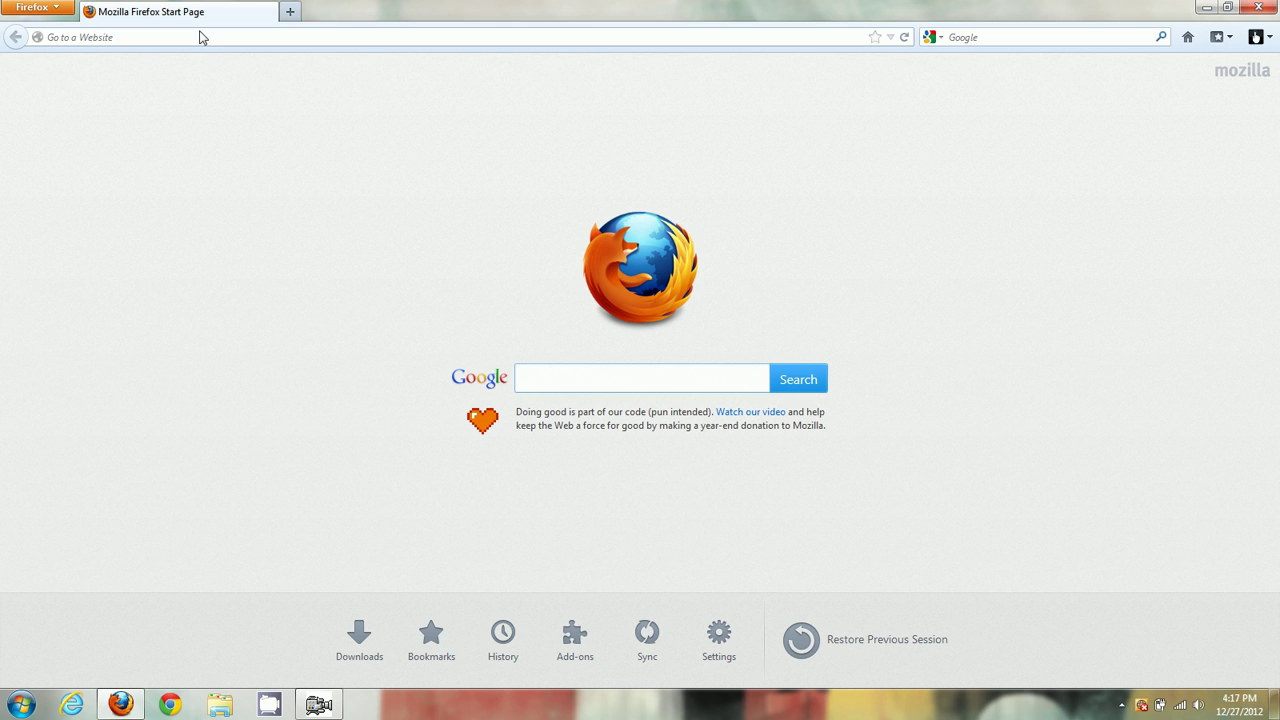
# Restart Firefox, open the camera's login page at 10.44.82.107:88 and log in as admin with the account password
pyautogui.click(200, 38)
pyautogui.write('10.44.82.107/')
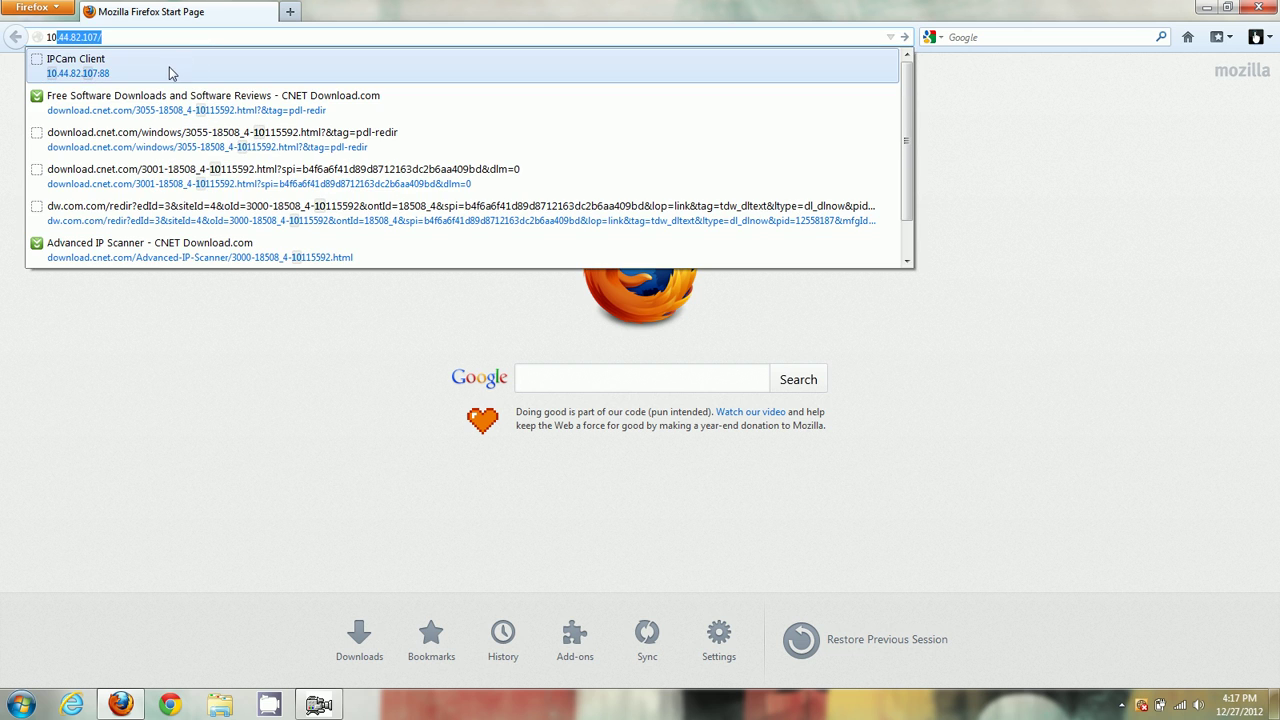
pyautogui.click(170, 73)
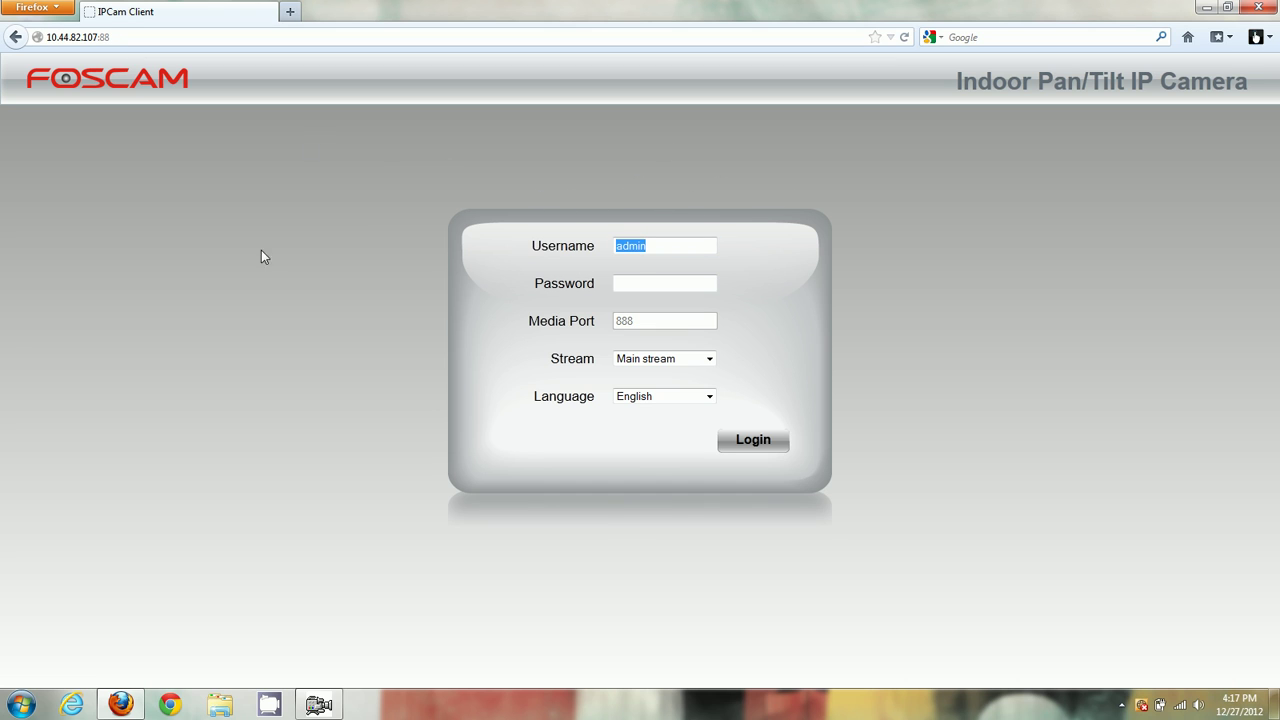
pyautogui.click(643, 286)
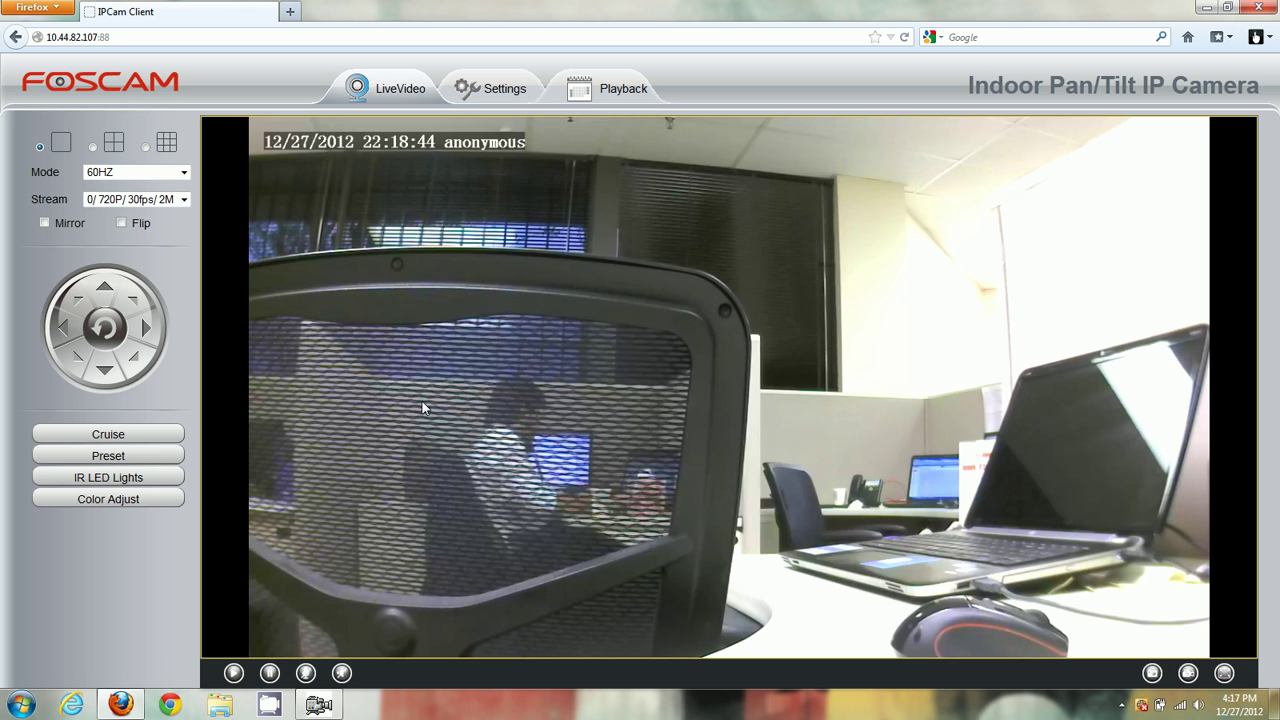
# Pan the camera right and back left, and switch the live view to four windows, nine windows and back to one
pyautogui.click(144, 330)
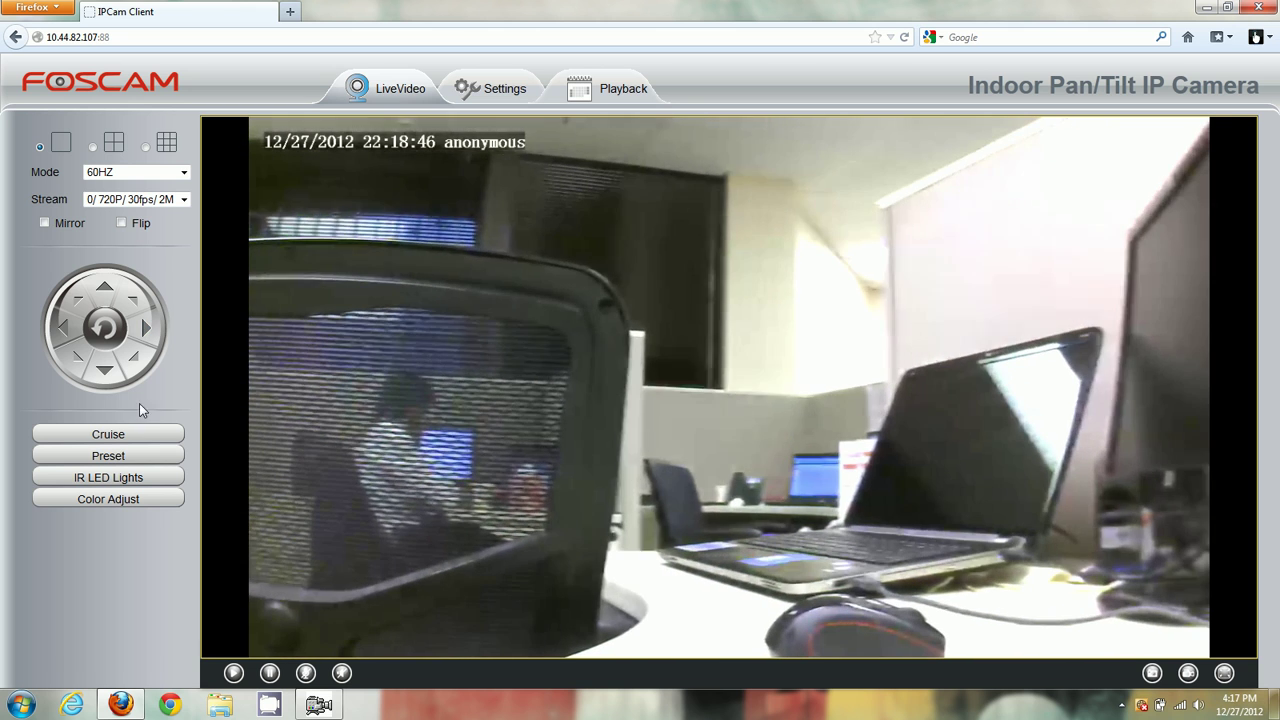
pyautogui.click(62, 327)
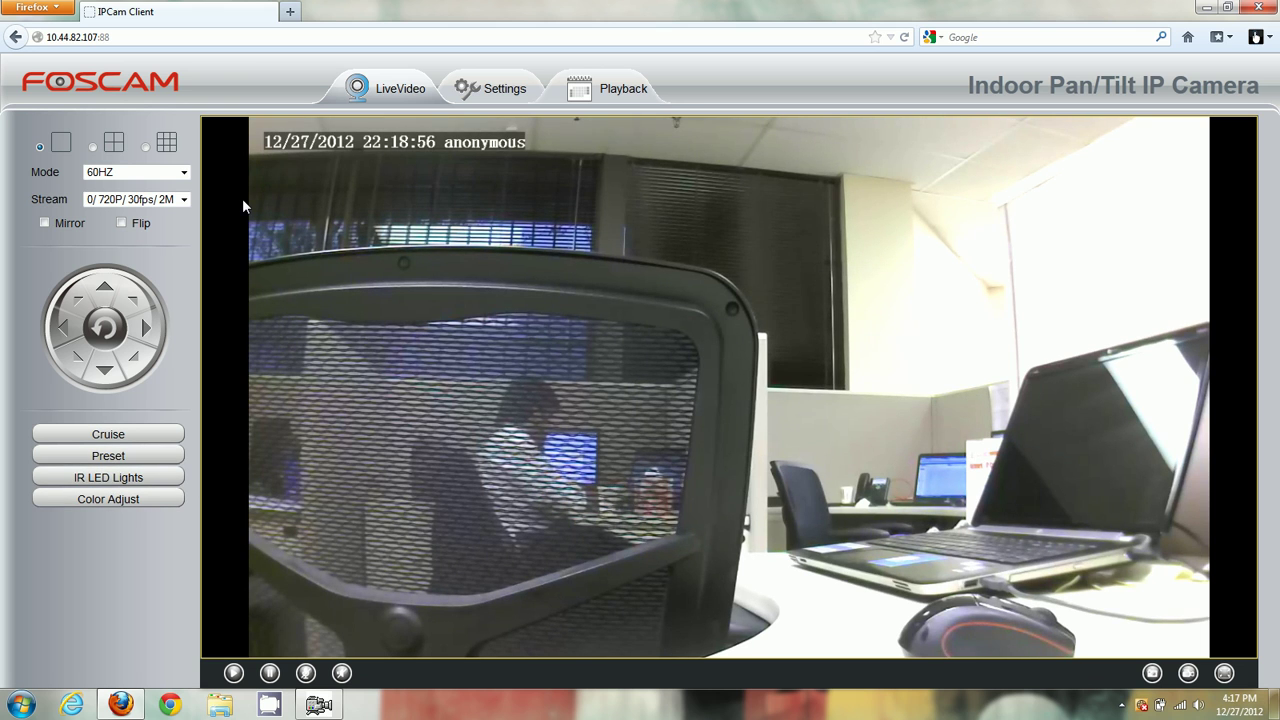
pyautogui.click(95, 148)
pyautogui.click(145, 149)
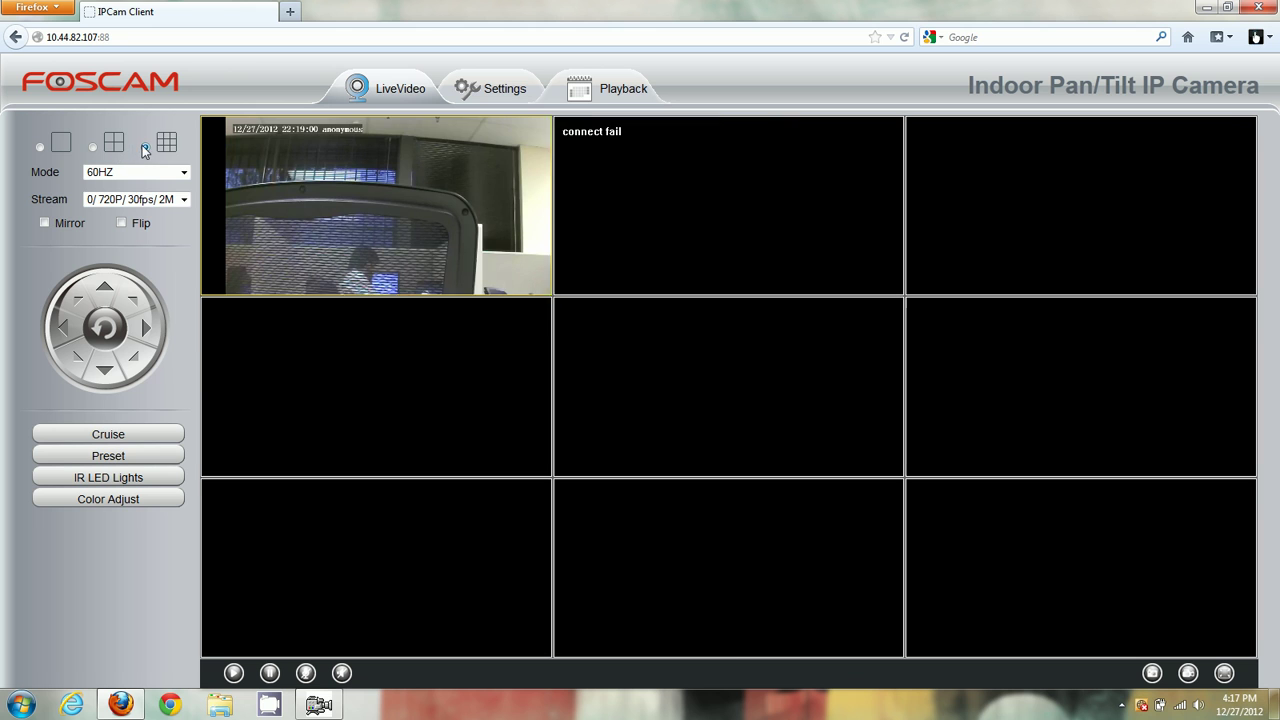
pyautogui.click(41, 148)
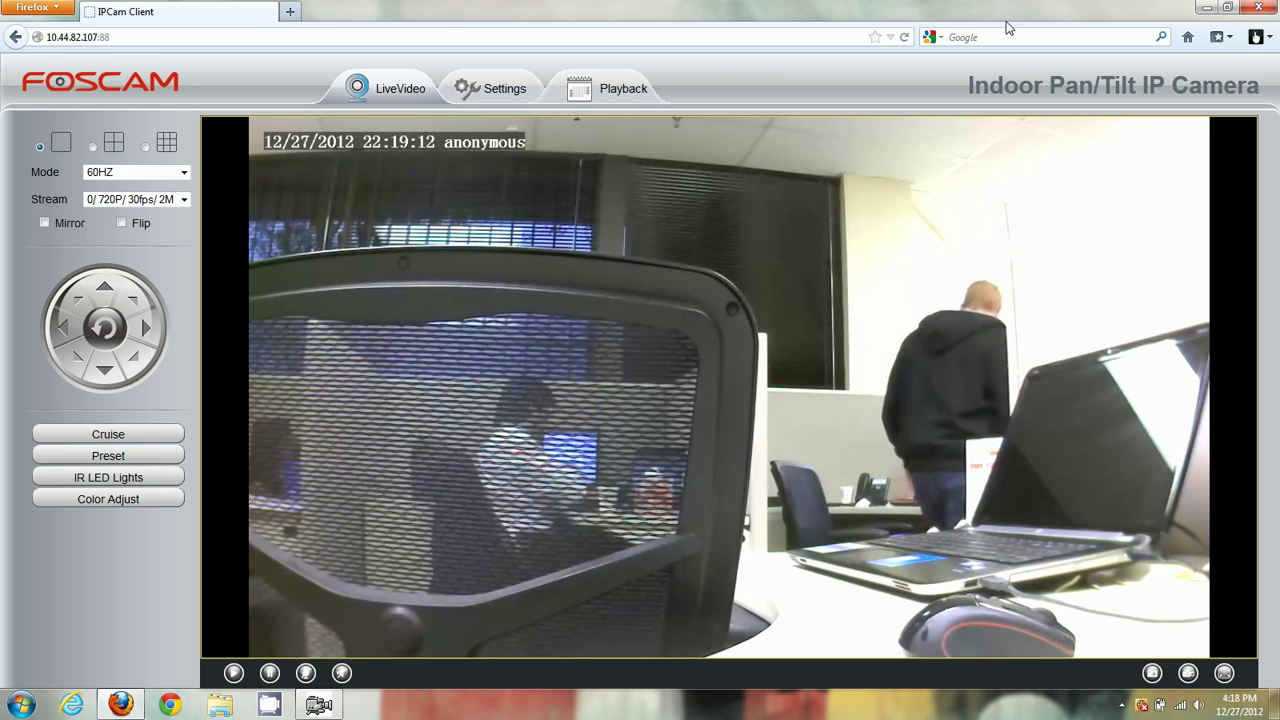
# Close Firefox and open the camera's login page at 10.44.82.107:88 in Internet Explorer
pyautogui.click(1258, 7)
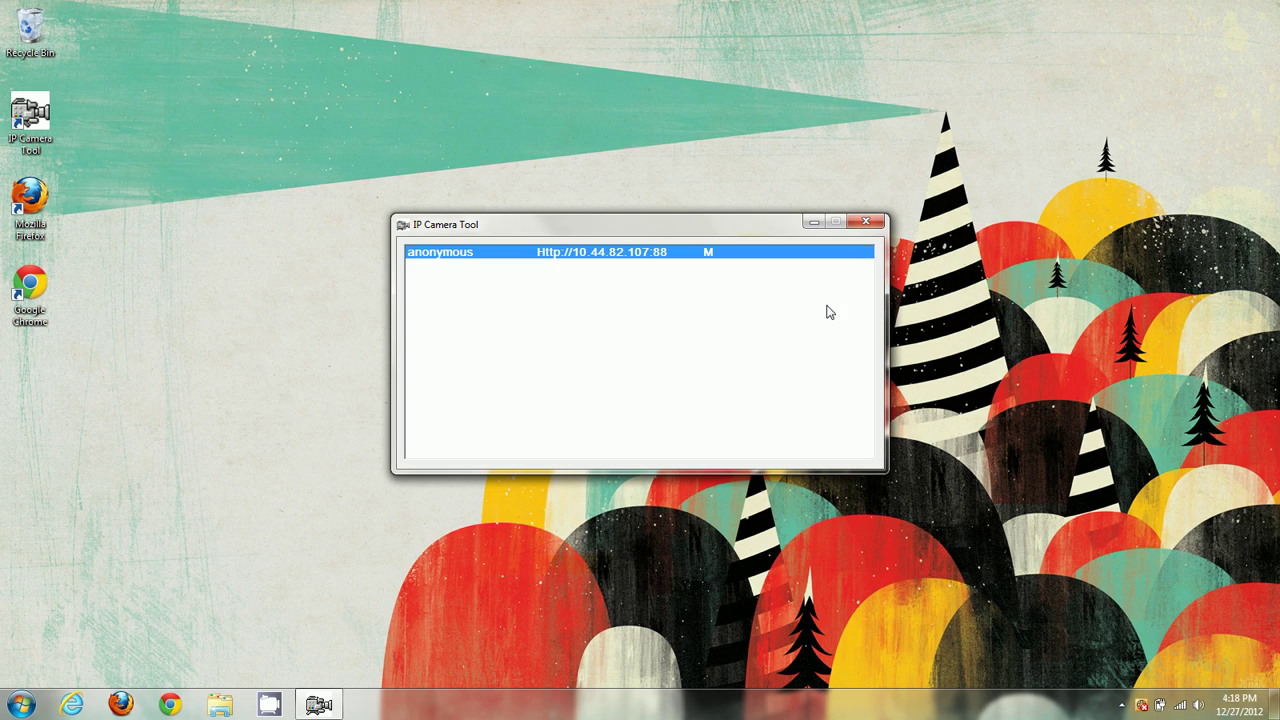
pyautogui.click(72, 705)
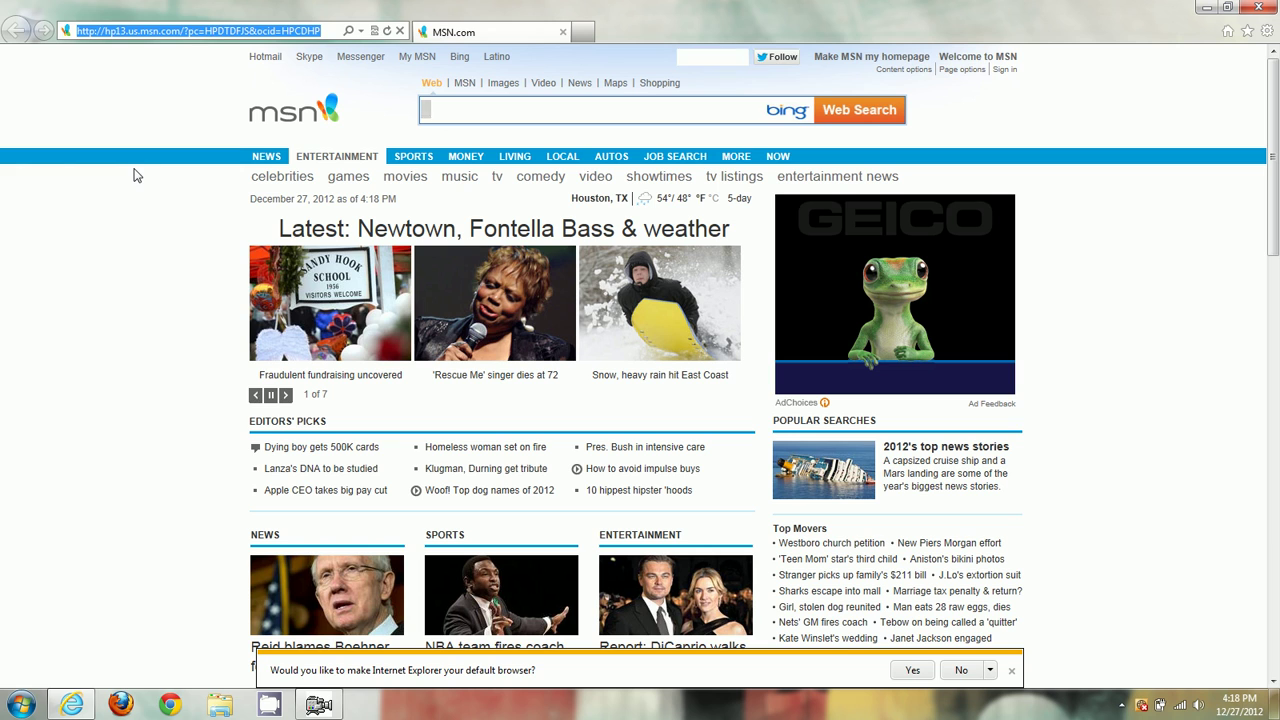
pyautogui.write('10.44')
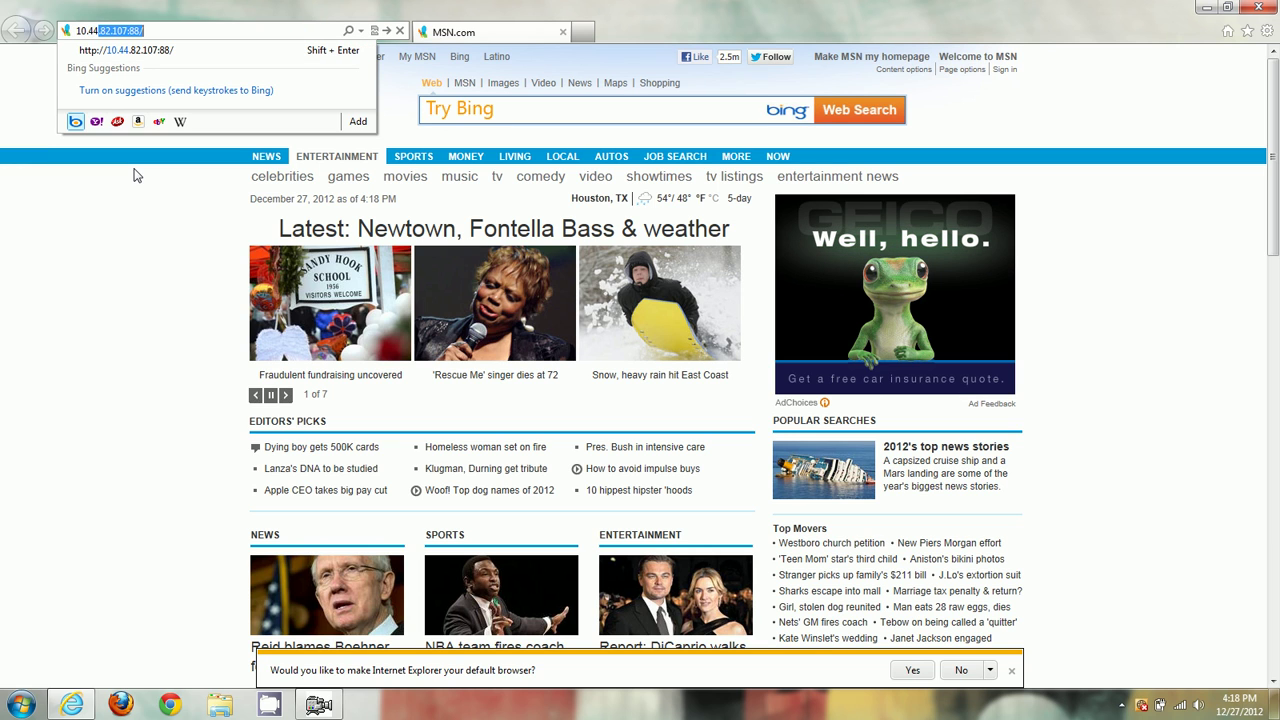
pyautogui.click(125, 50)
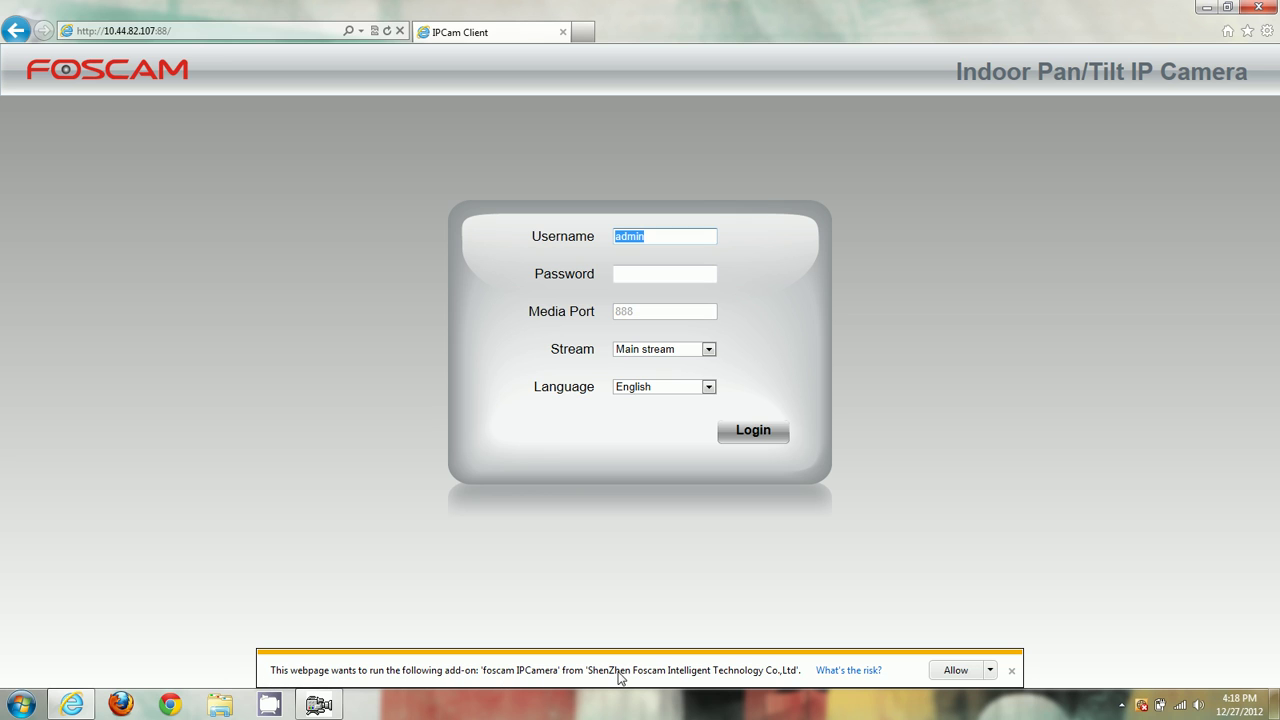
# Allow the foscam IPCamera add-on to run and decline making Internet Explorer the default browser
pyautogui.click(953, 673)
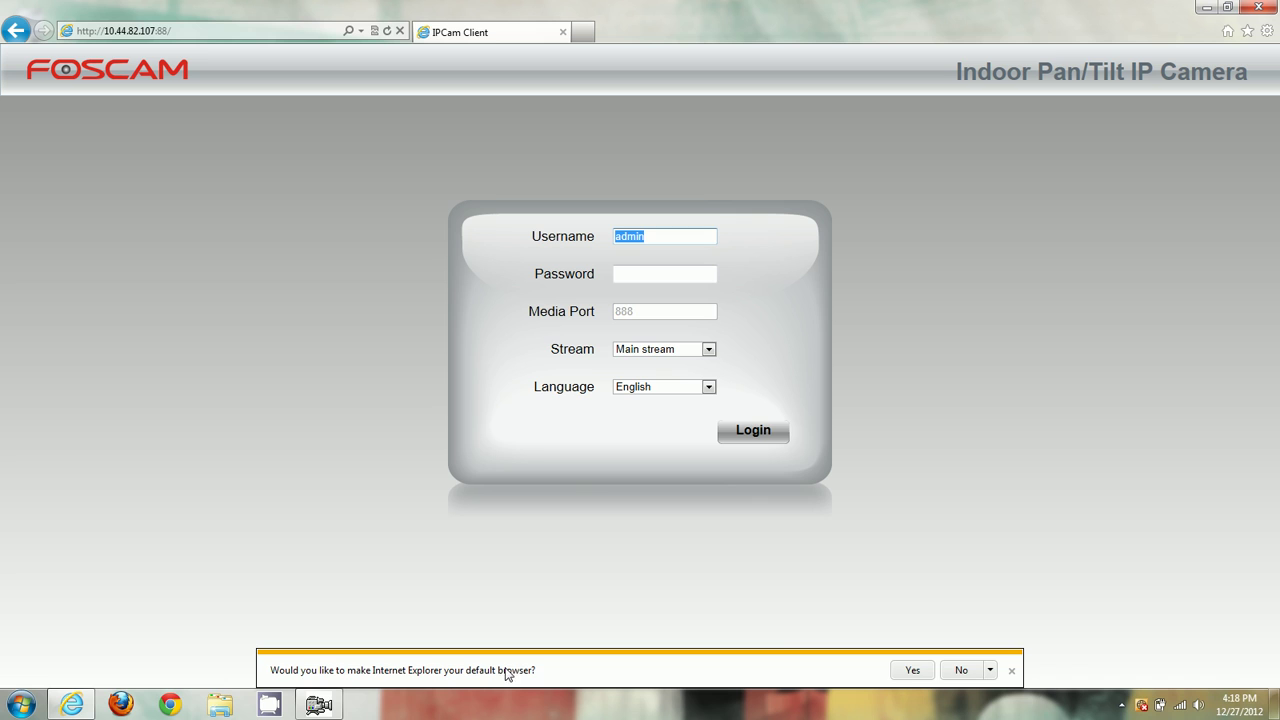
pyautogui.click(961, 671)
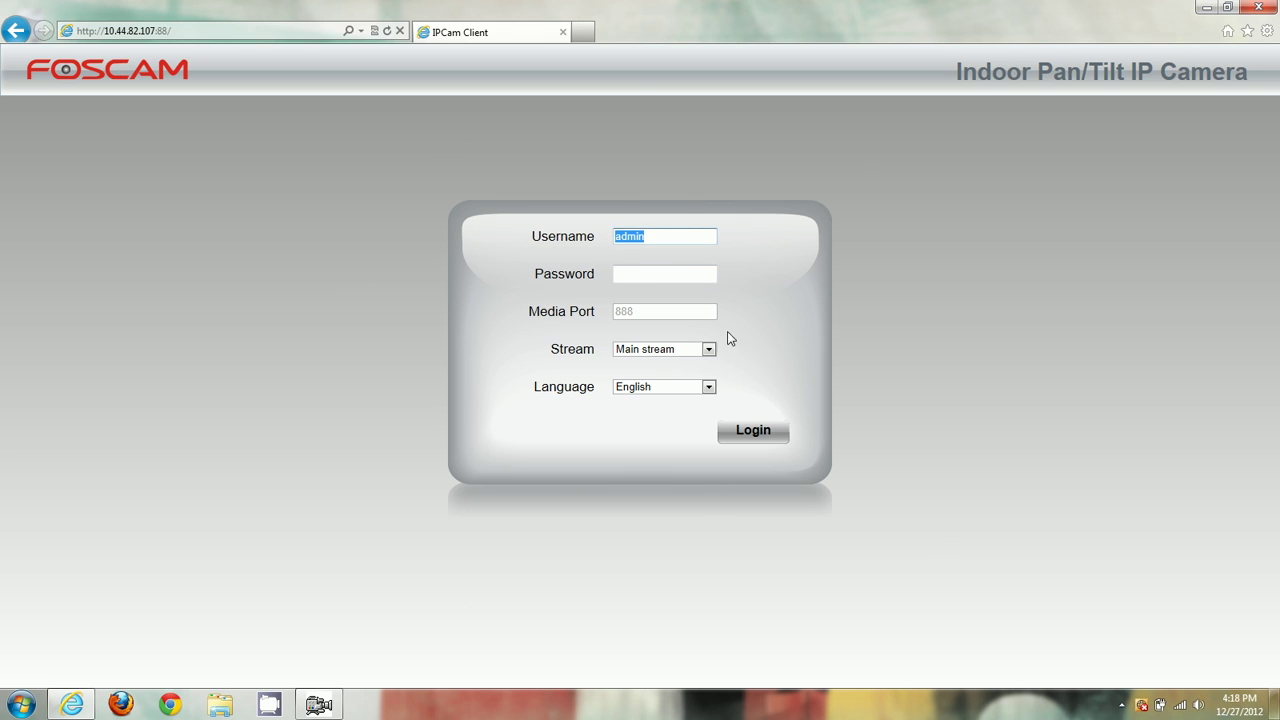
# Log in to the camera as admin with the account password, view the live video and close Internet Explorer
pyautogui.click(669, 279)
pyautogui.write('•••')
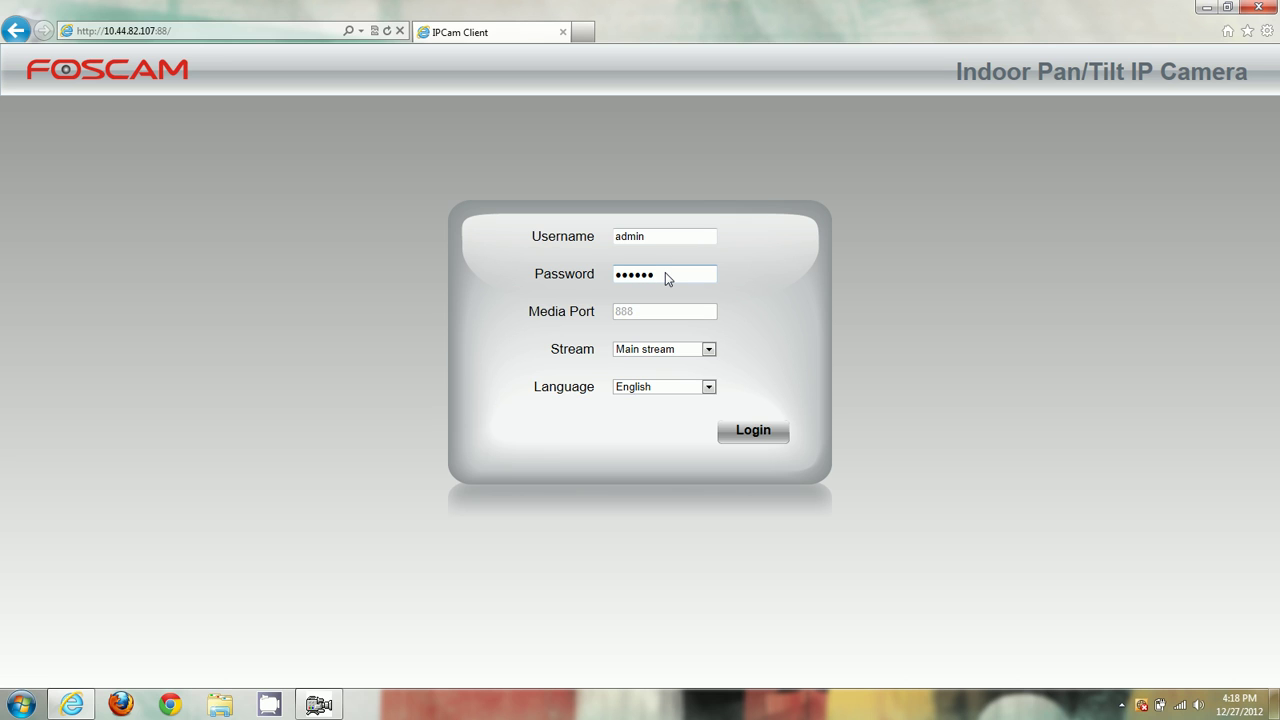
pyautogui.click(758, 434)
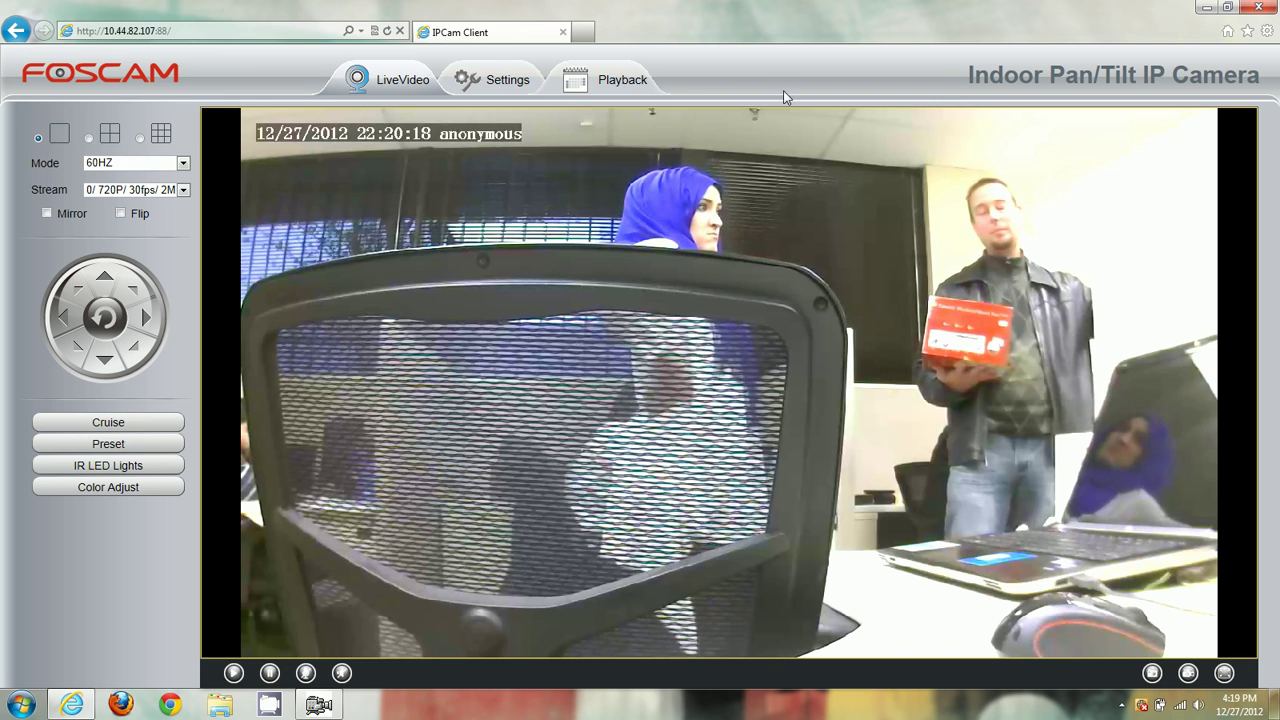
pyautogui.click(1255, 10)
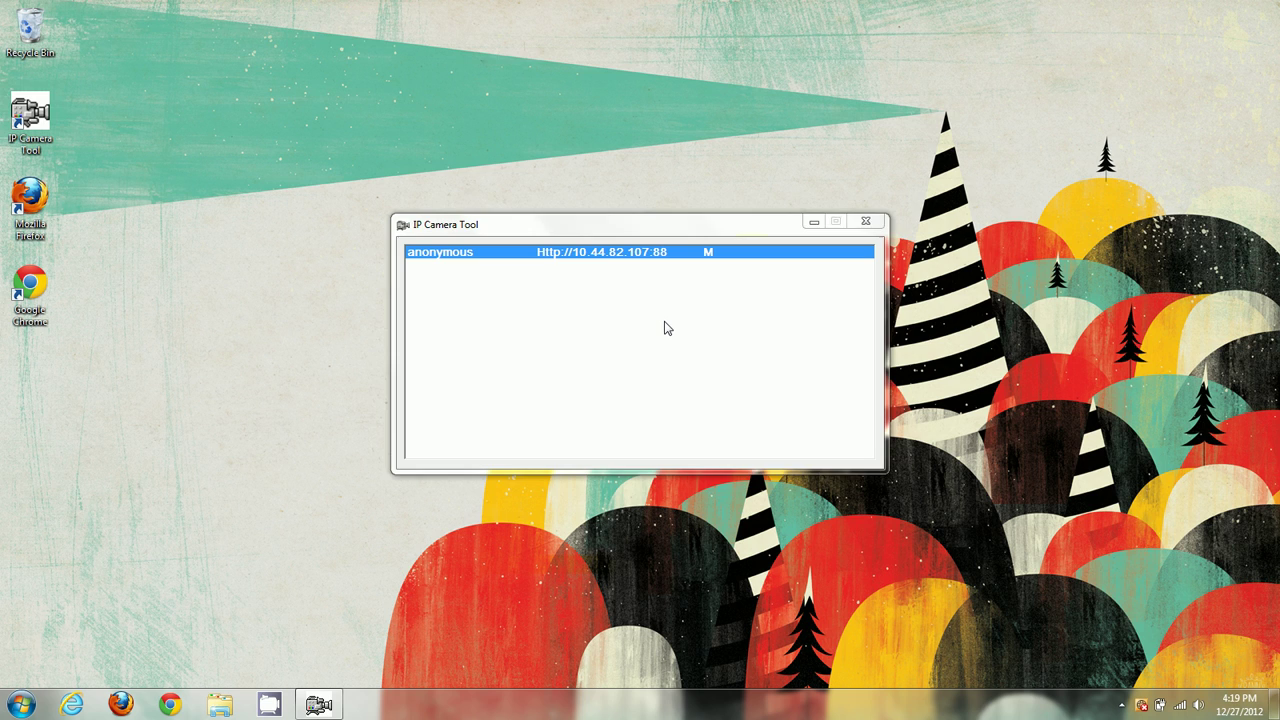